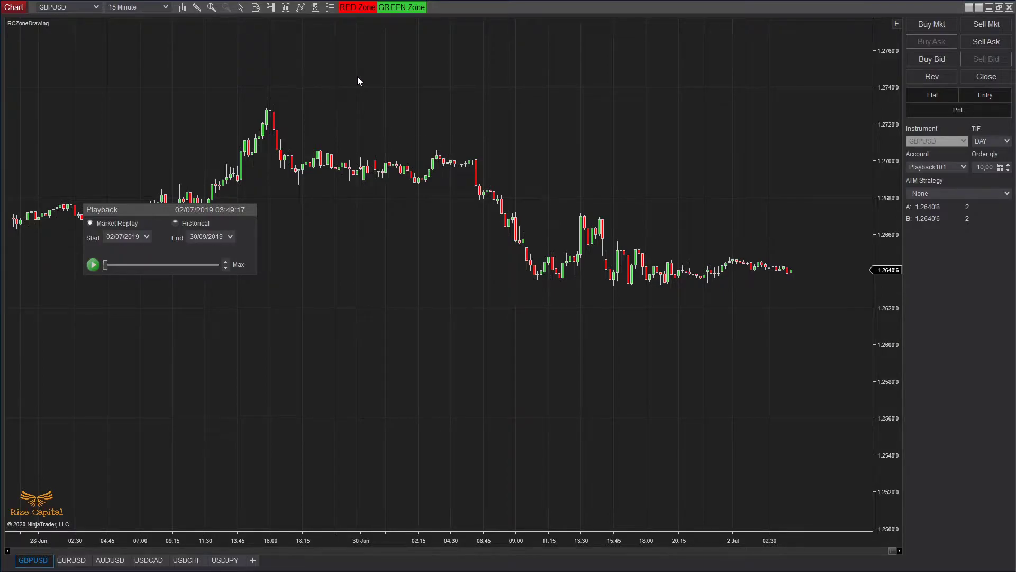
# Step: Draw a red supply zone spanning about 1.2685–1.2700 on the GBPUSD chart
pyautogui.click(354, 8)
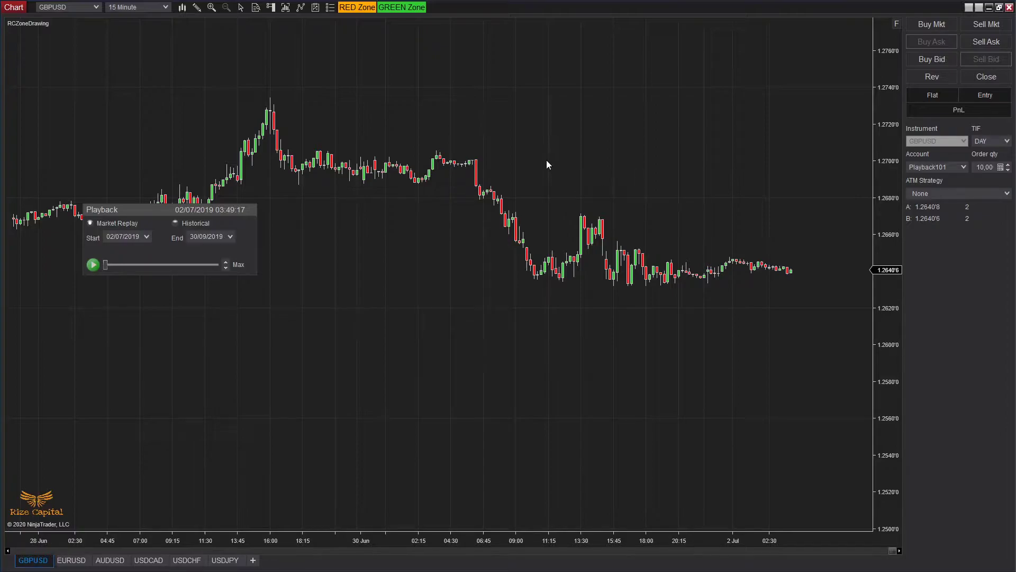
pyautogui.moveTo(545, 160); pyautogui.dragTo(549, 179)
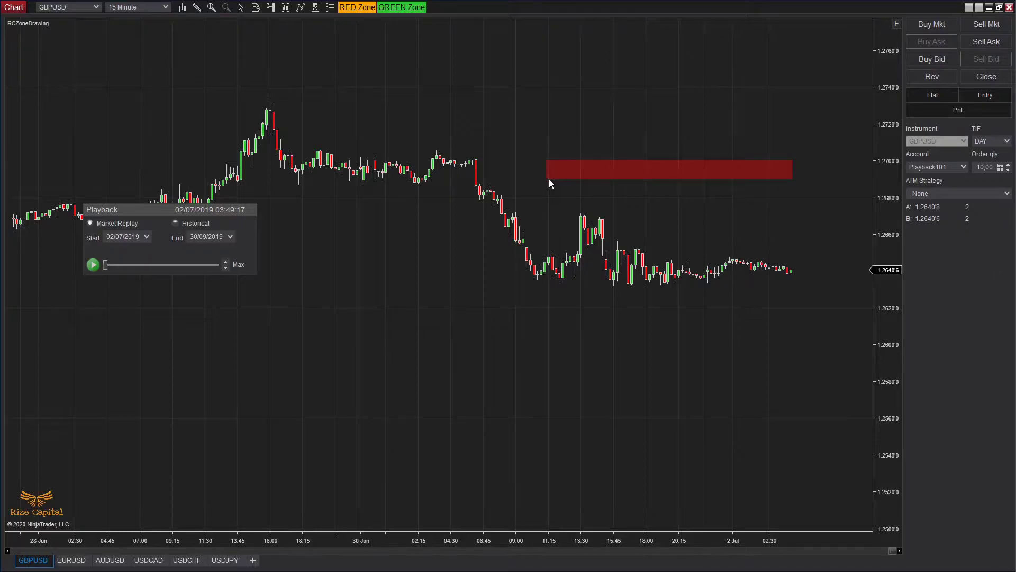
pyautogui.moveTo(550, 180); pyautogui.dragTo(550, 186)
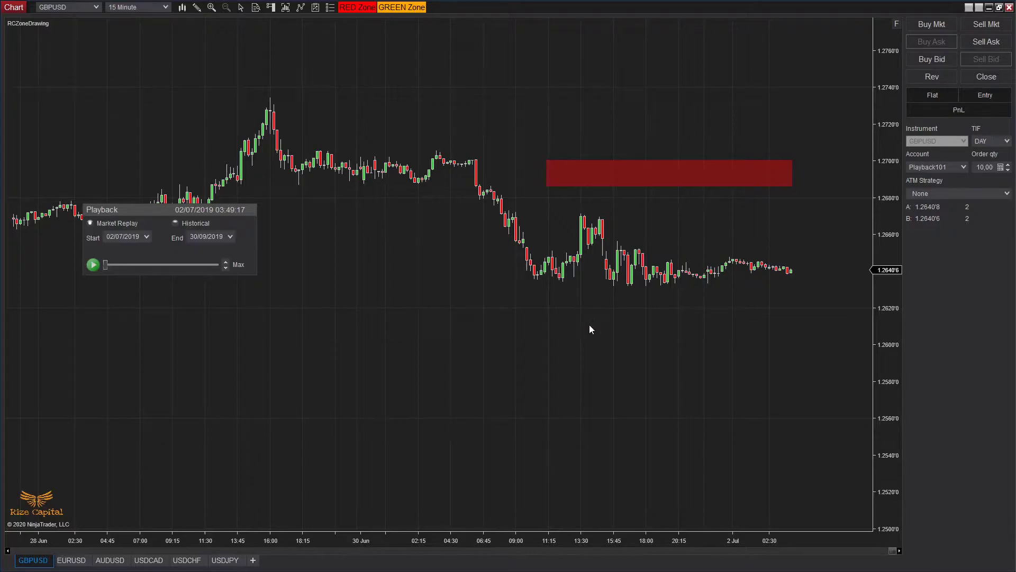
# Step: Draw a green demand zone around 1.2604–1.2614 below price and reshape its corner
pyautogui.moveTo(567, 318); pyautogui.dragTo(570, 339)
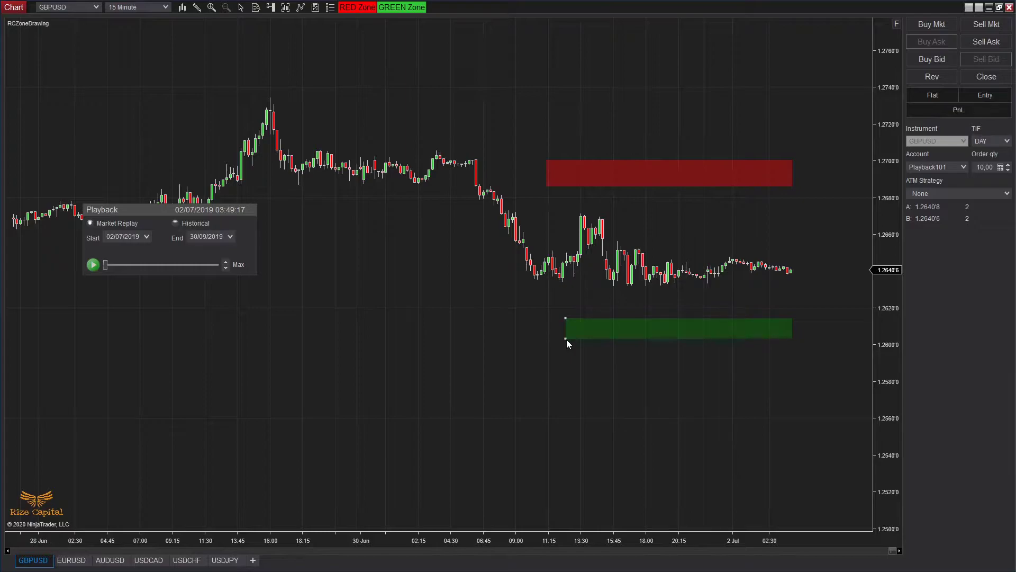
pyautogui.moveTo(569, 339)
pyautogui.mouseDown()
pyautogui.moveTo(588, 338)
pyautogui.moveTo(564, 325)
pyautogui.moveTo(588, 342)
pyautogui.moveTo(570, 345)
pyautogui.moveTo(593, 344)
pyautogui.moveTo(557, 338)
pyautogui.mouseUp()
# Step: Move the green demand zone up closer to current price
pyautogui.click(597, 330)
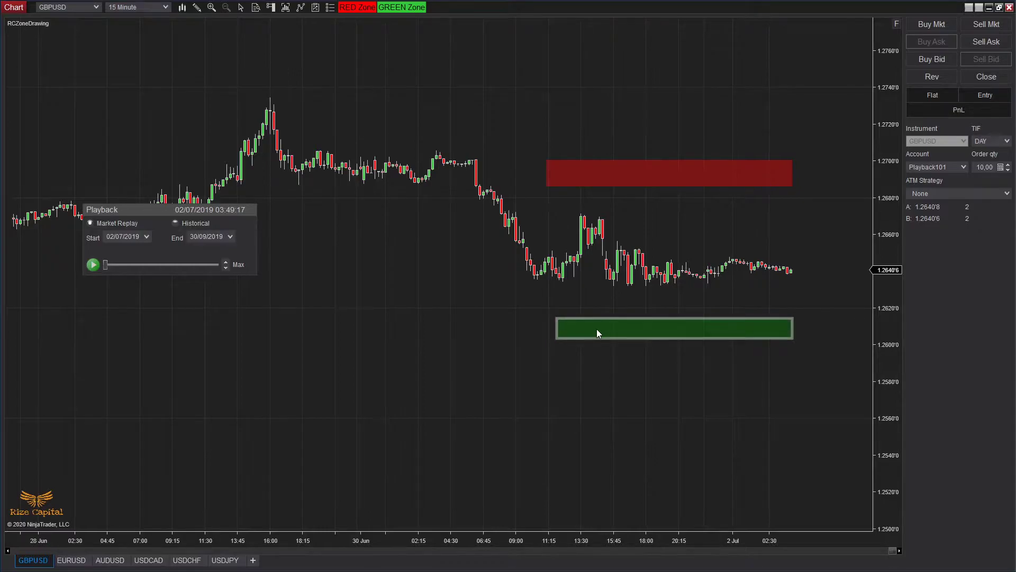
pyautogui.moveTo(597, 330)
pyautogui.mouseDown()
pyautogui.moveTo(529, 353)
pyautogui.moveTo(507, 345)
pyautogui.moveTo(515, 335)
pyautogui.moveTo(601, 338)
pyautogui.moveTo(590, 312)
pyautogui.moveTo(604, 313)
pyautogui.mouseUp()
pyautogui.press('Escape')
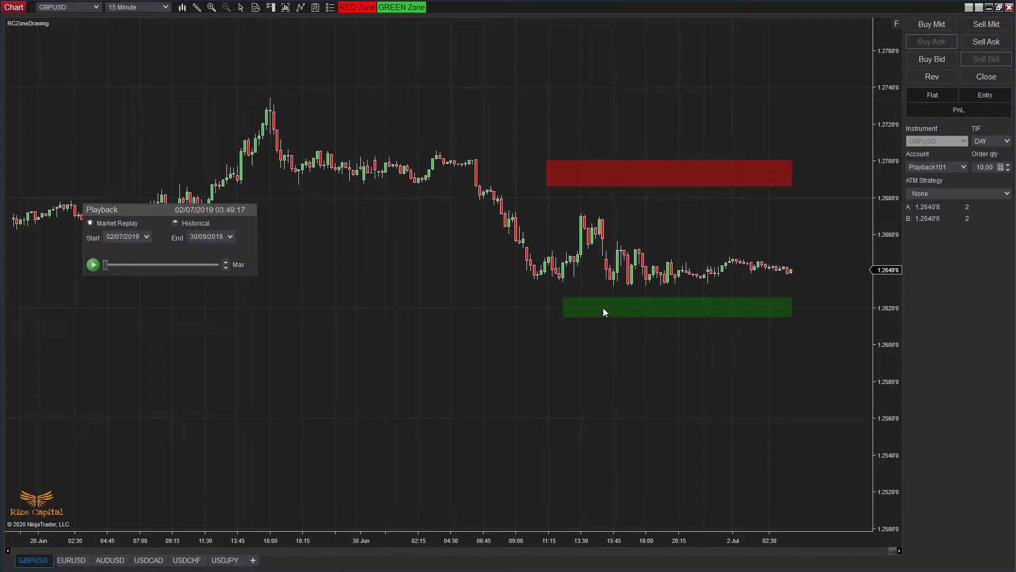
# Step: Delete the old red supply zone and draw a new one near 1.2660
pyautogui.click(649, 173)
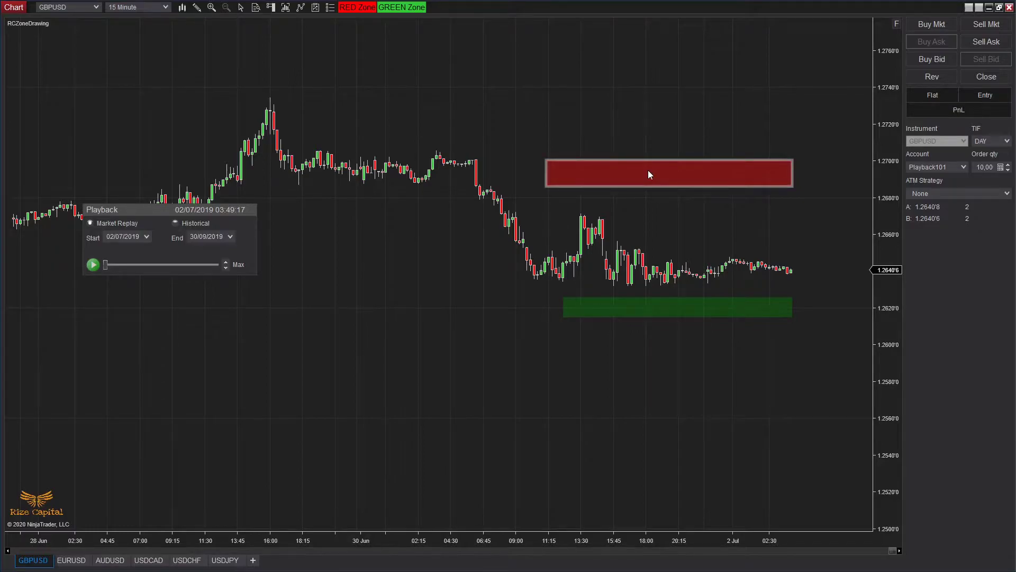
pyautogui.rightClick(648, 174)
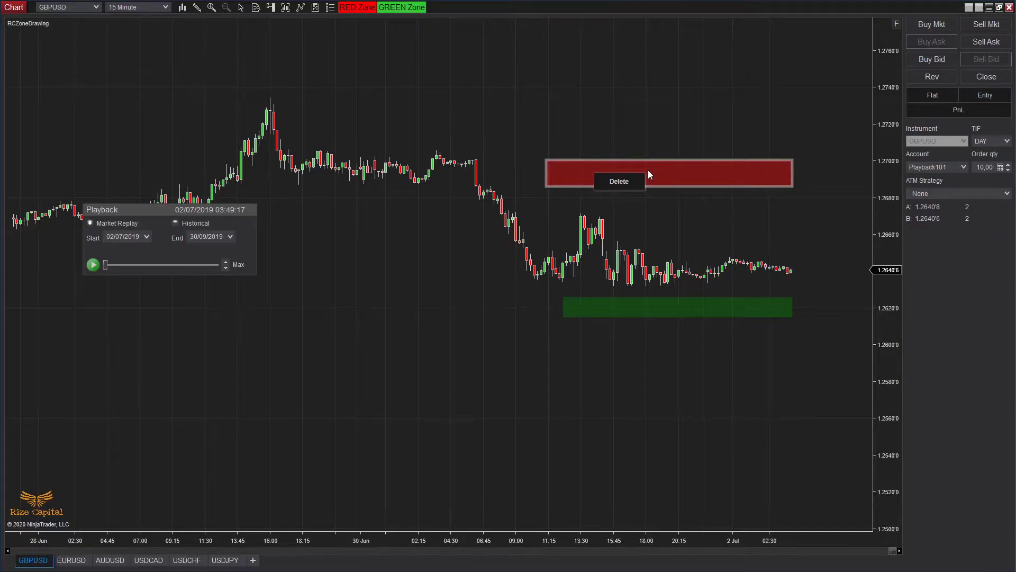
pyautogui.click(623, 183)
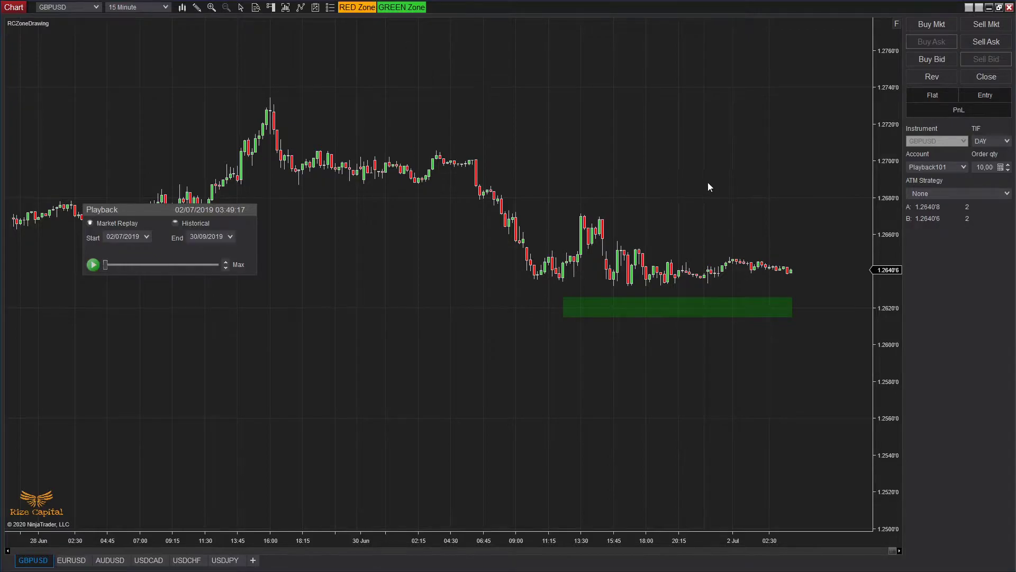
pyautogui.moveTo(617, 192); pyautogui.dragTo(623, 208)
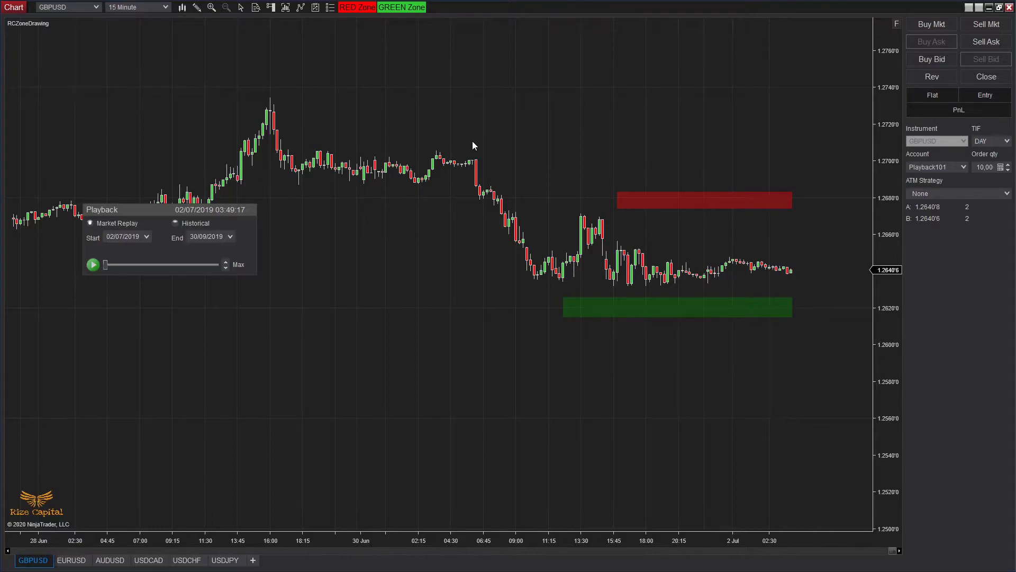
# Step: Draw red zones near the 1.2720 high, then delete the extra duplicates
pyautogui.click(355, 7)
pyautogui.moveTo(429, 107); pyautogui.dragTo(437, 135)
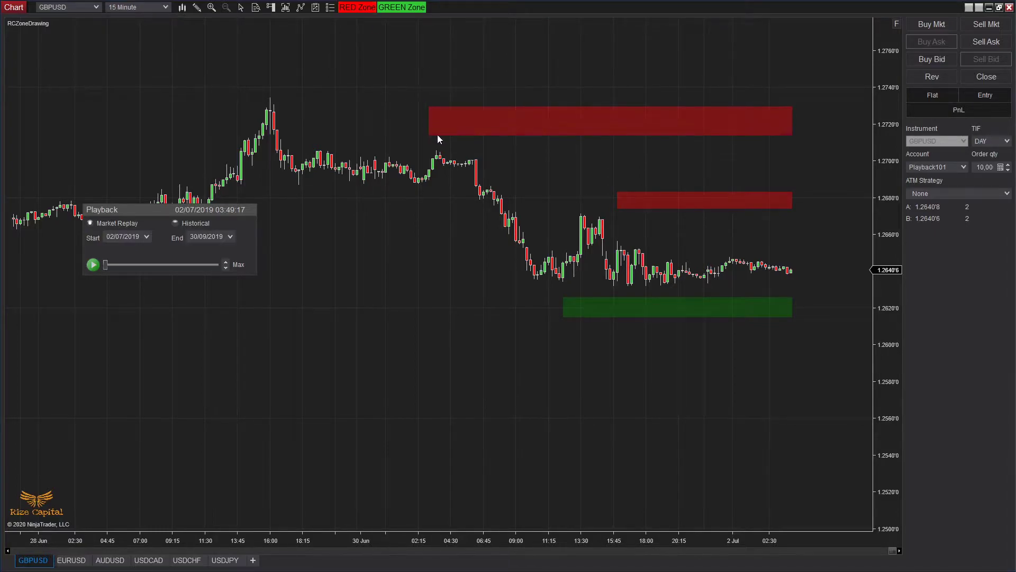
pyautogui.click(358, 9)
pyautogui.moveTo(446, 53); pyautogui.dragTo(447, 74)
pyautogui.rightClick(512, 69)
pyautogui.click(477, 77)
pyautogui.rightClick(541, 122)
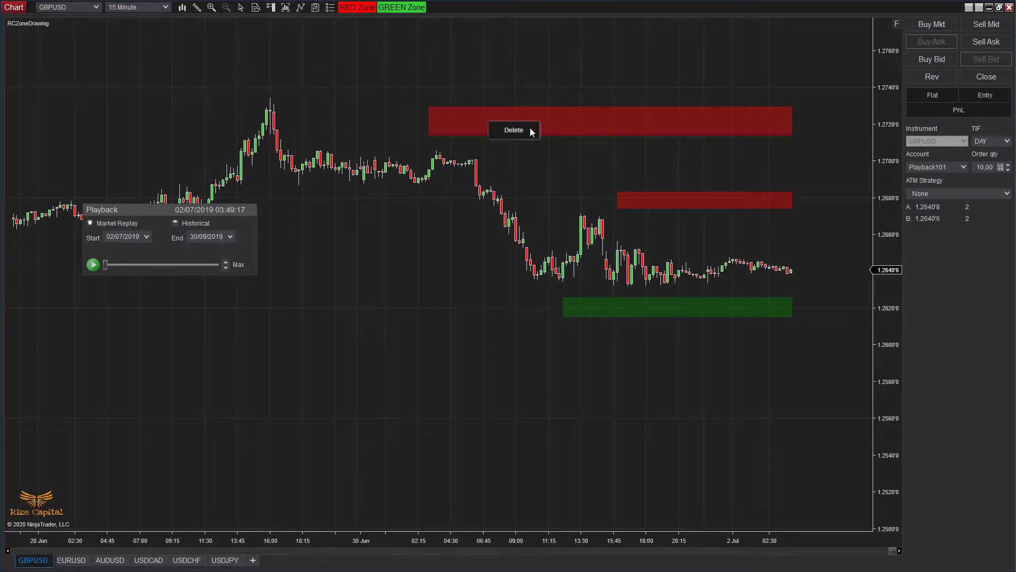
pyautogui.click(508, 131)
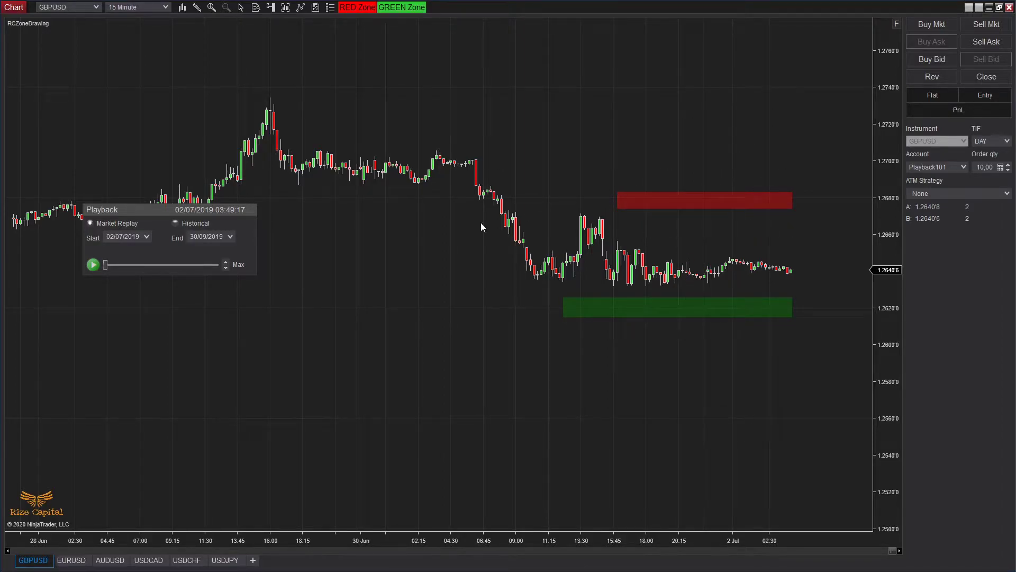
# Step: Switch GBPUSD to 60-minute bars and draw a red supply zone near 1.2677–1.2690
pyautogui.click(164, 7)
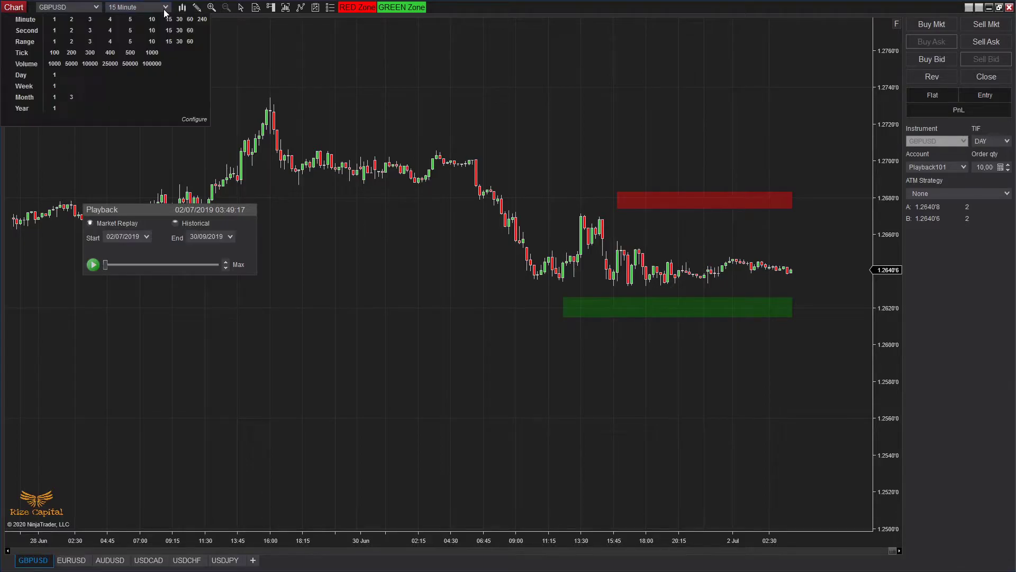
pyautogui.click(190, 20)
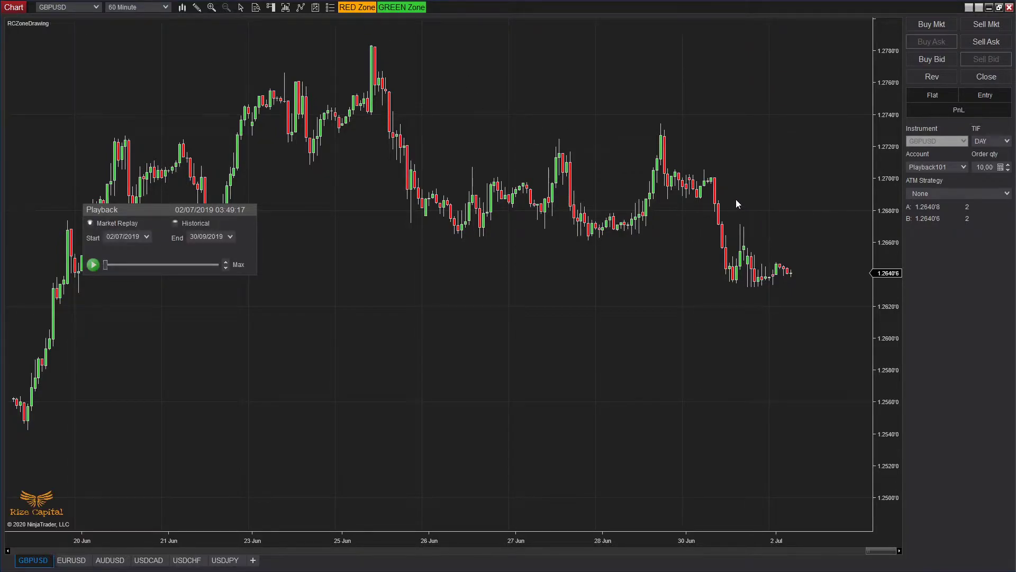
pyautogui.moveTo(732, 196); pyautogui.dragTo(732, 214)
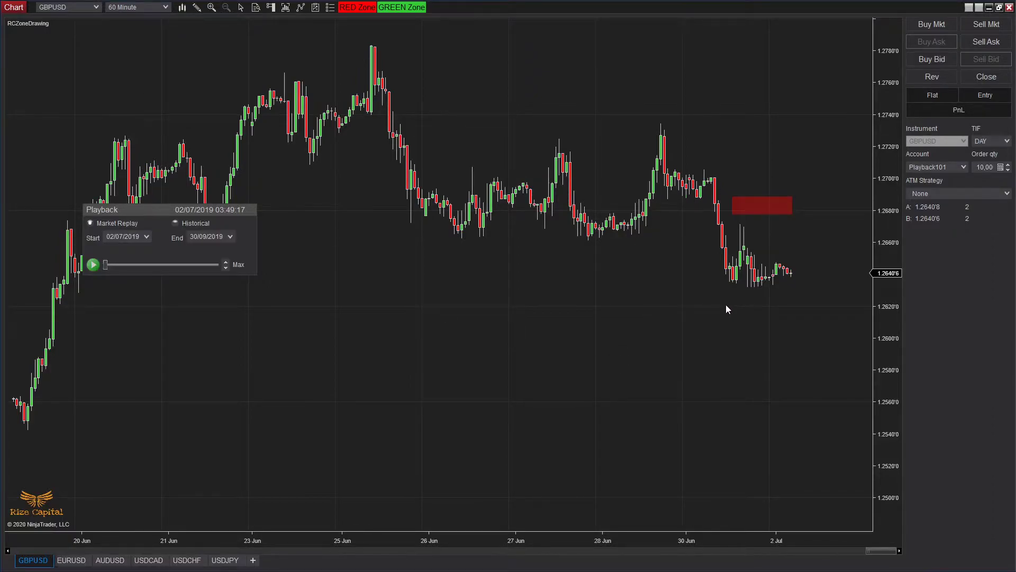
# Step: Add a green demand zone near 1.2617–1.2630, then return to 15-minute bars
pyautogui.click(405, 8)
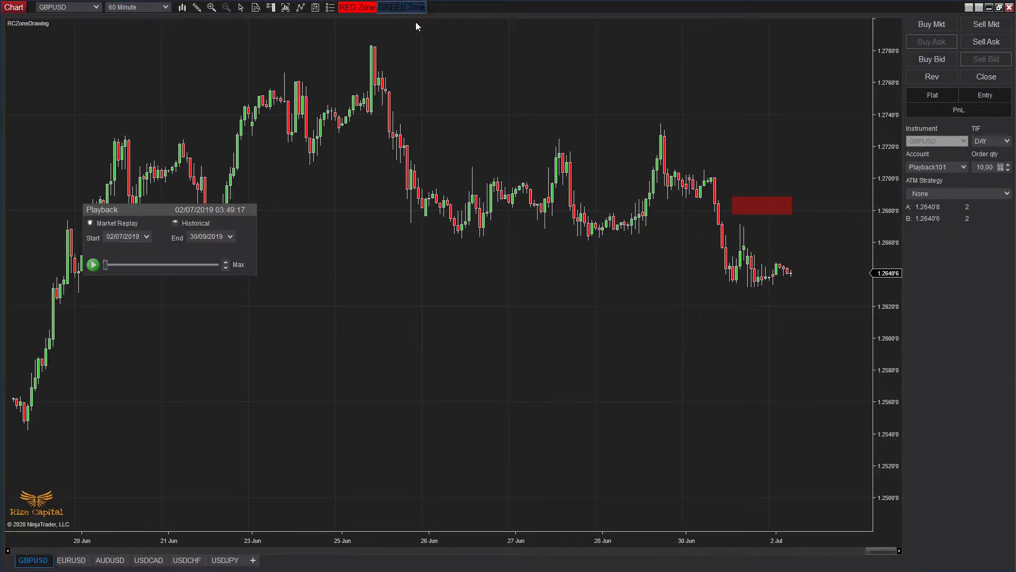
pyautogui.moveTo(701, 291)
pyautogui.mouseDown()
pyautogui.moveTo(703, 307)
pyautogui.moveTo(682, 310)
pyautogui.mouseUp()
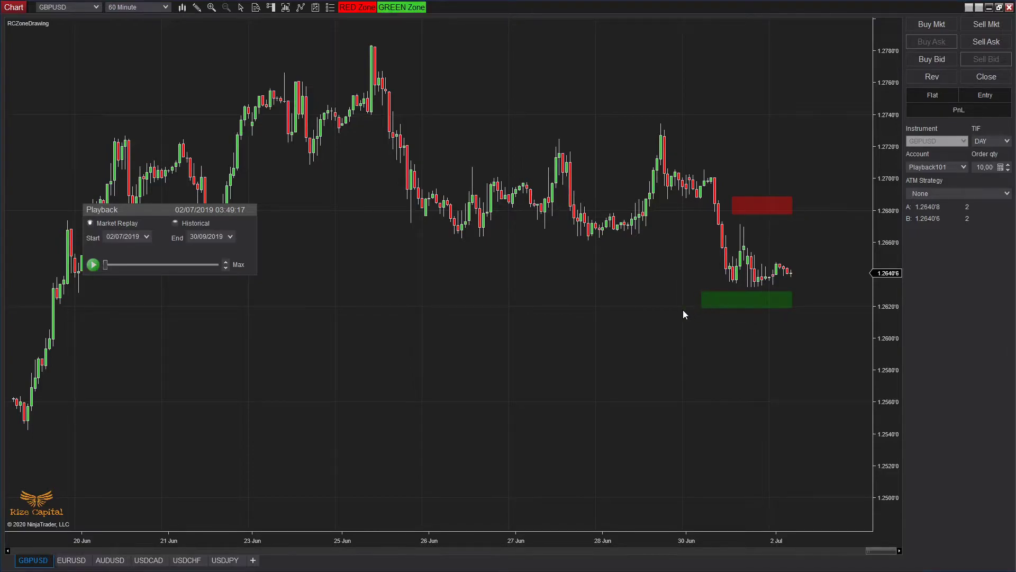
pyautogui.click(158, 8)
pyautogui.click(168, 20)
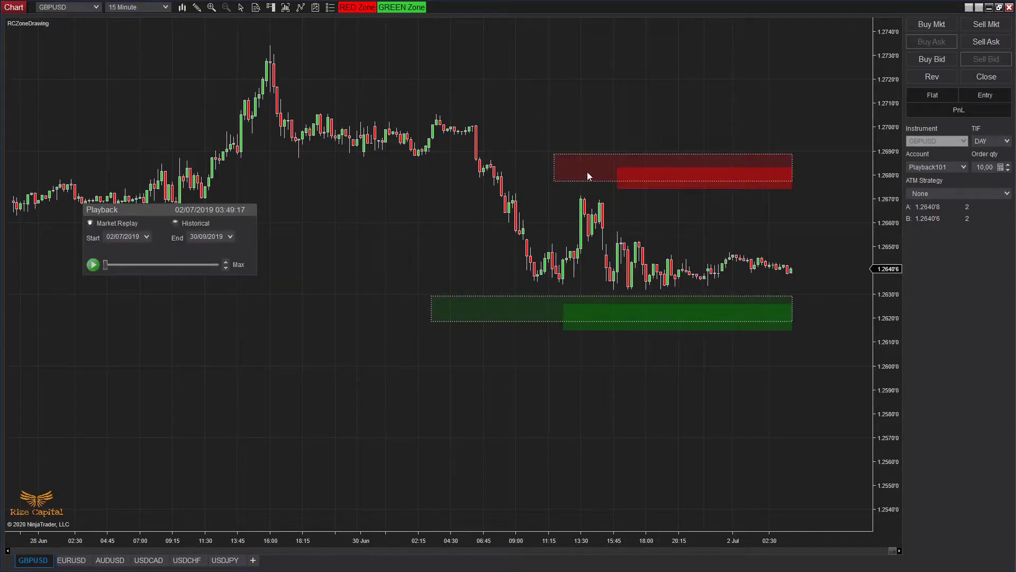
# Step: Lower the solid red supply zone in two moves to sit near 1.2658–1.2667
pyautogui.moveTo(630, 186)
pyautogui.mouseDown()
pyautogui.moveTo(641, 205)
pyautogui.moveTo(624, 214)
pyautogui.moveTo(627, 202)
pyautogui.mouseUp()
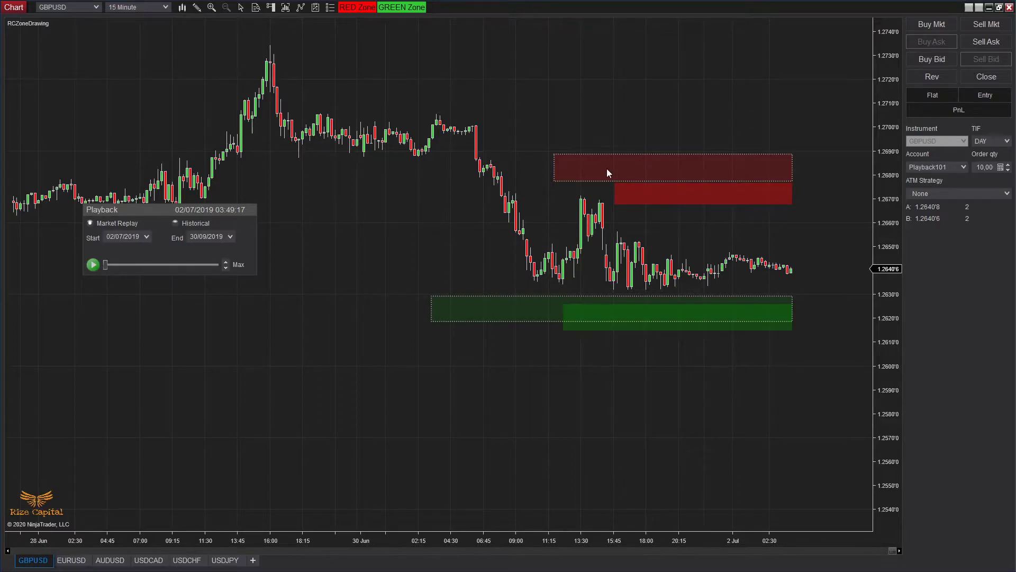
pyautogui.rightClick(584, 157)
pyautogui.press('Escape')
pyautogui.moveTo(783, 194); pyautogui.dragTo(785, 219)
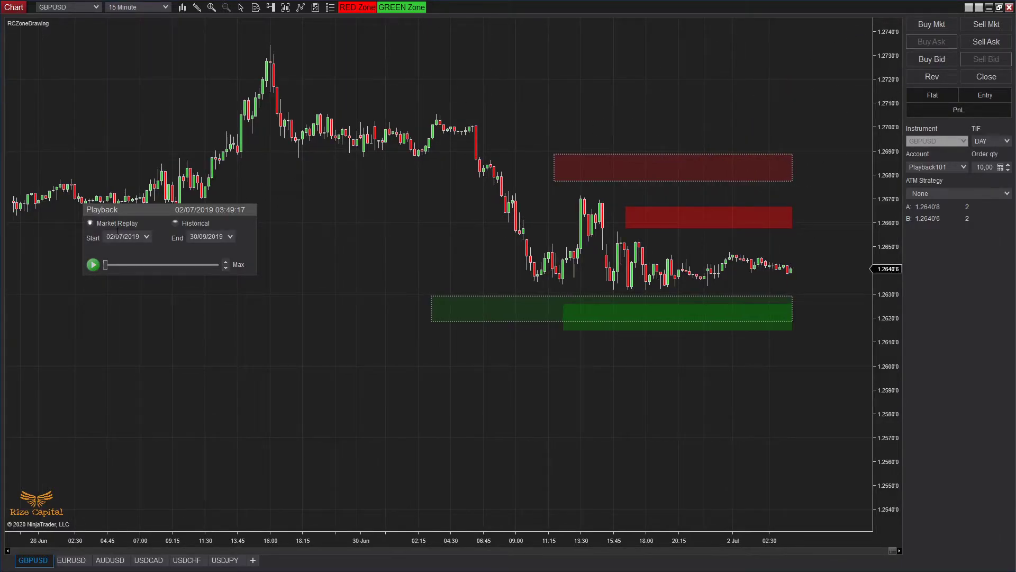
# Step: Replay GBPUSD at 500x and pause at 05:25:50 once price touches the green zone
pyautogui.click(225, 268)
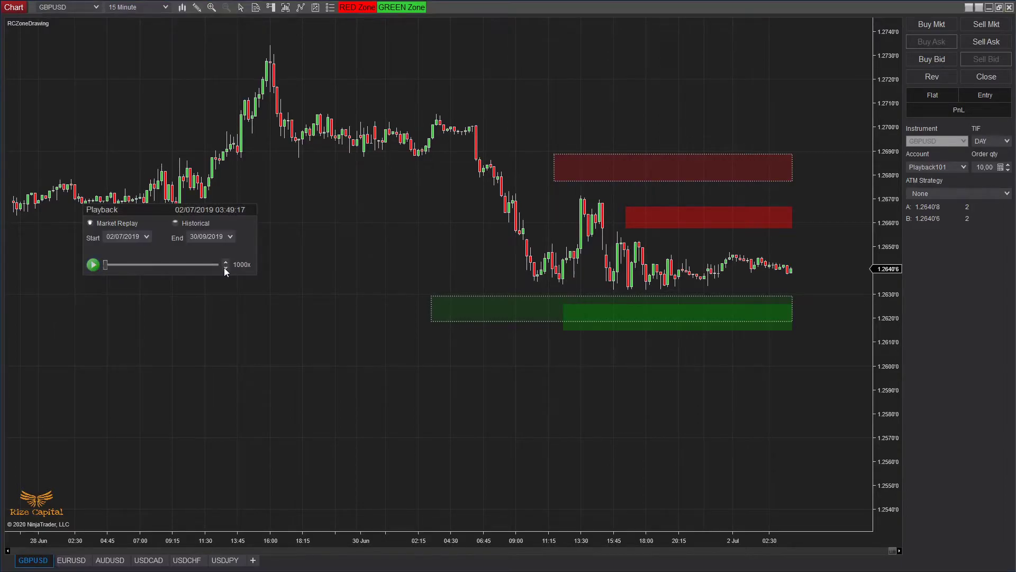
pyautogui.click(95, 265)
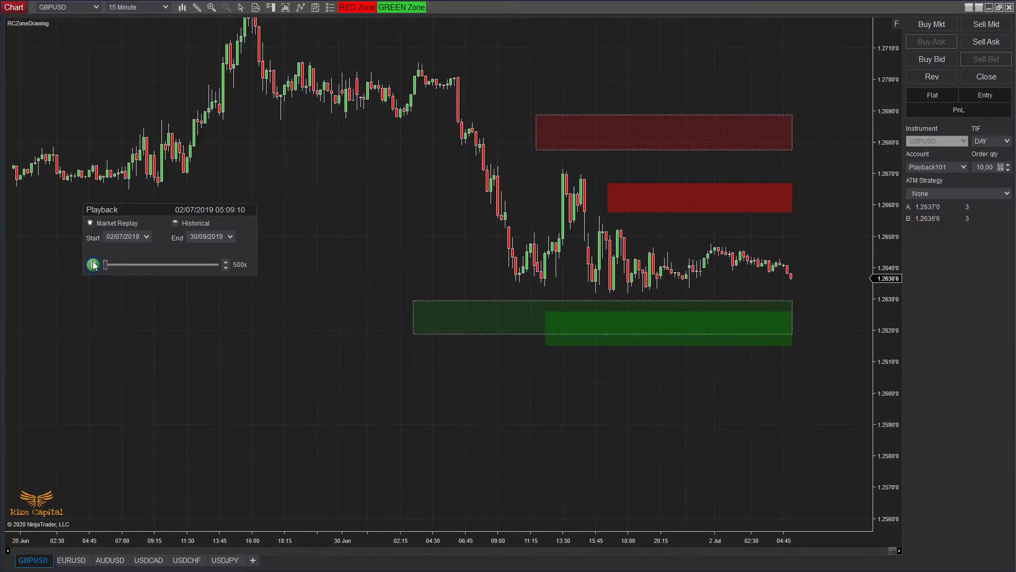
pyautogui.click(94, 264)
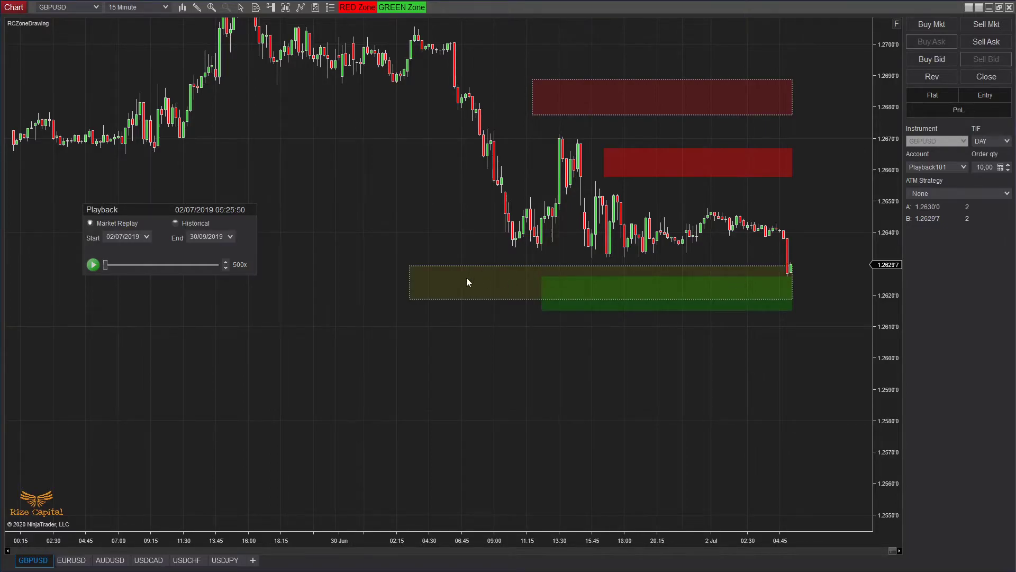
# Step: Move the solid green demand zone lower and resume the market replay
pyautogui.moveTo(637, 304)
pyautogui.mouseDown()
pyautogui.moveTo(633, 336)
pyautogui.moveTo(645, 336)
pyautogui.mouseUp()
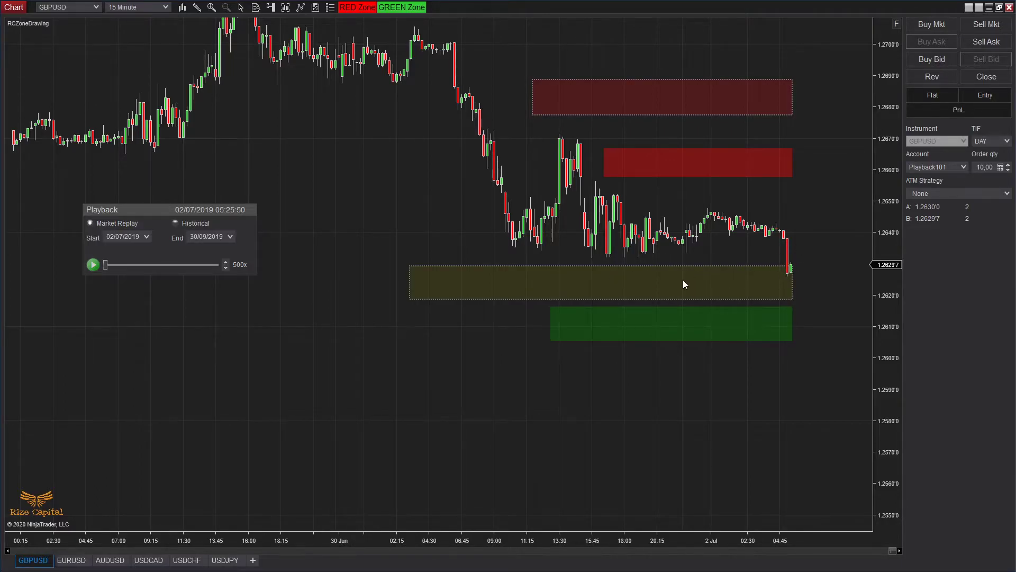
pyautogui.click(93, 265)
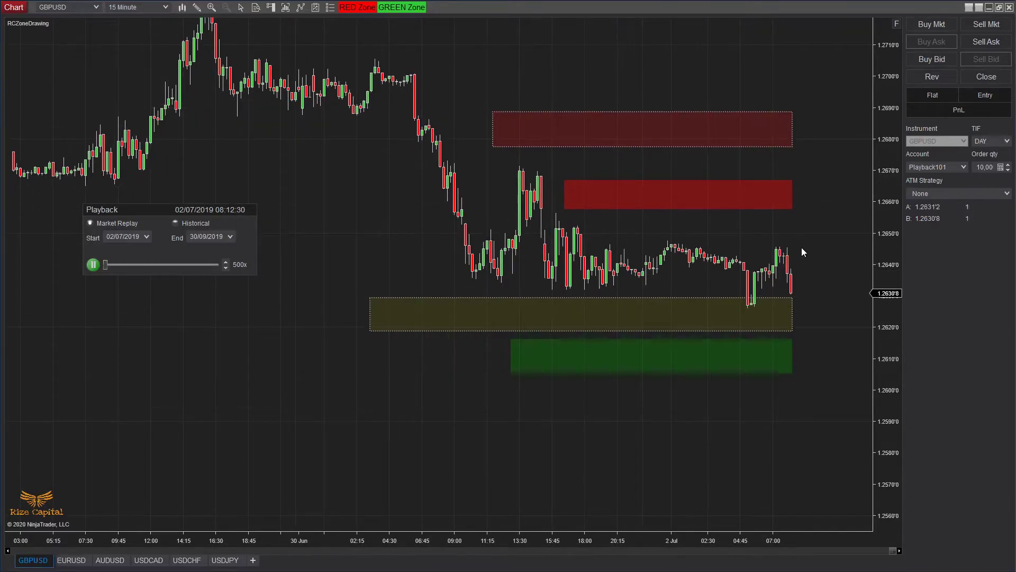
pyautogui.click(93, 264)
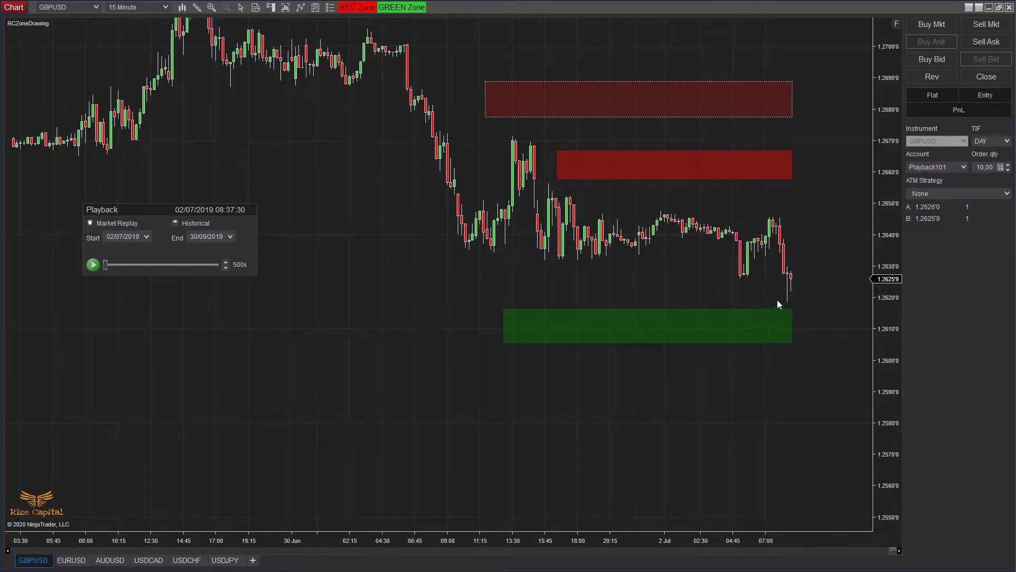
pyautogui.click(144, 9)
pyautogui.click(190, 20)
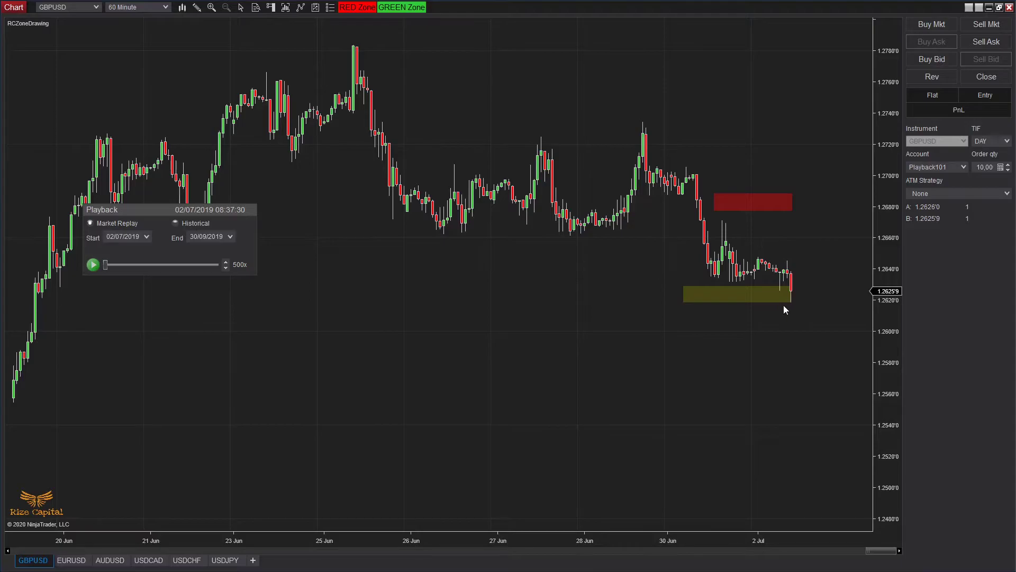
pyautogui.click(150, 9)
pyautogui.click(168, 19)
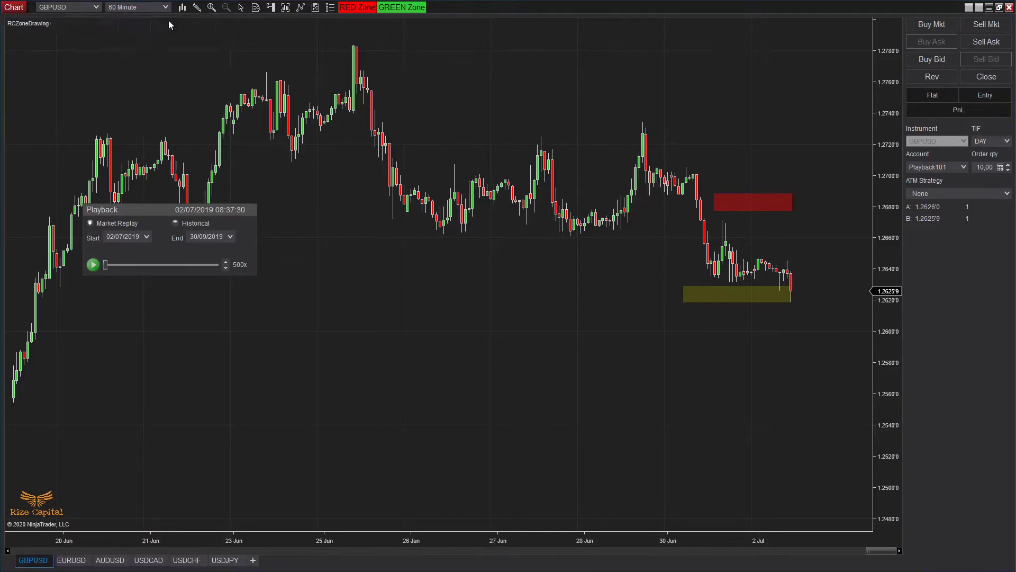
# Step: Replay until the demand zone is tested, pause, then resume toward 18:53:31
pyautogui.click(92, 264)
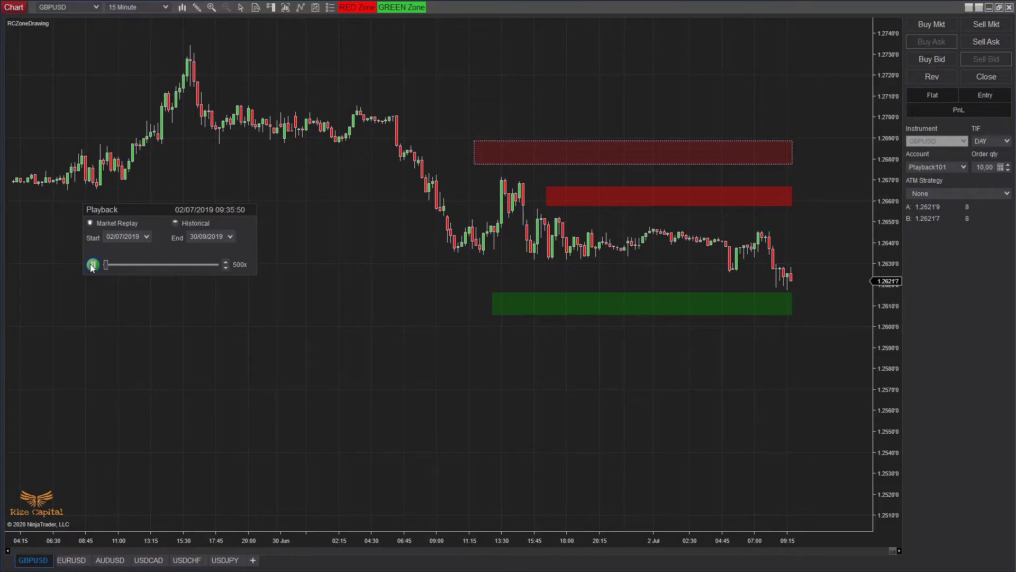
pyautogui.click(92, 265)
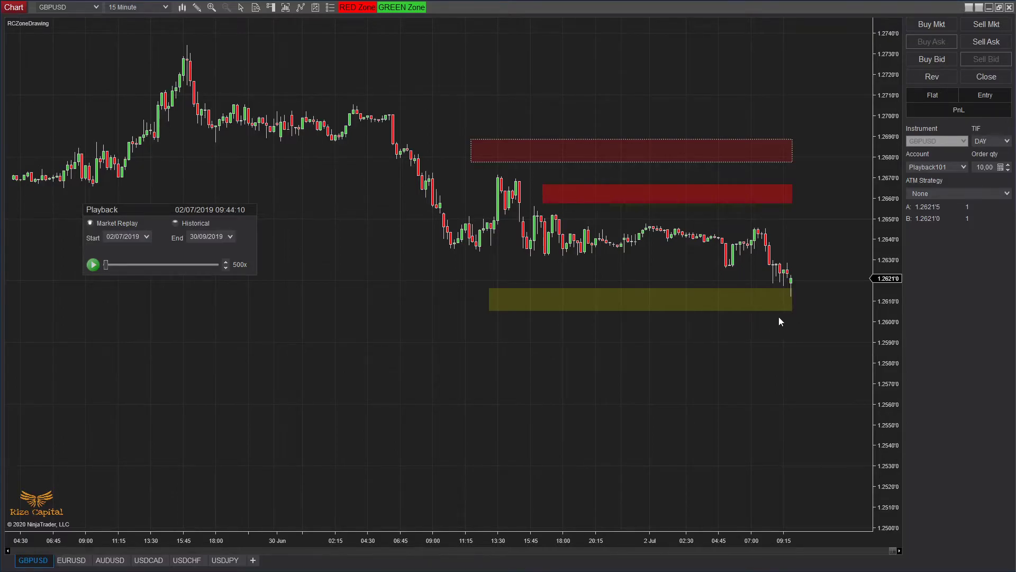
pyautogui.click(93, 265)
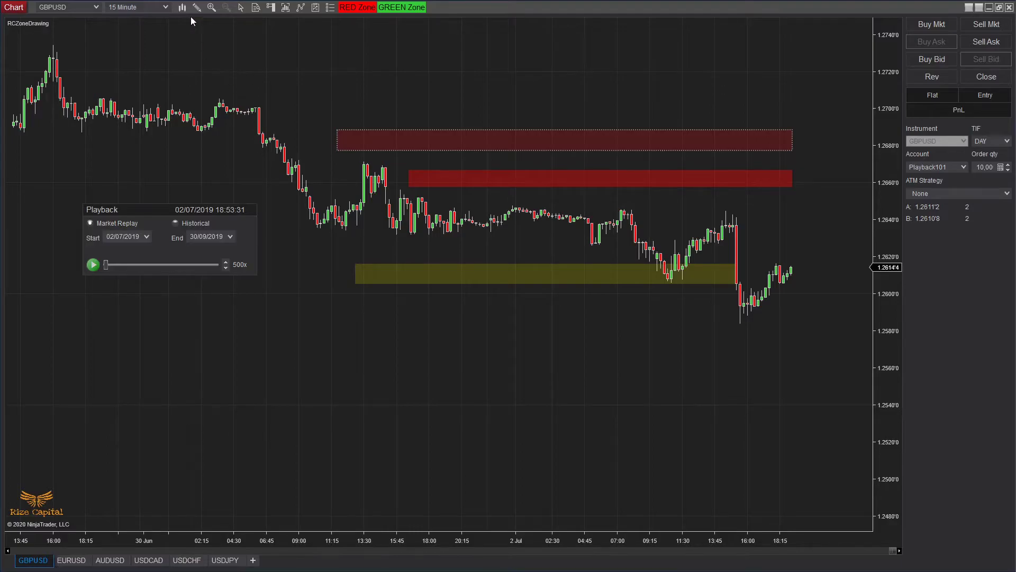
# Step: Switch GBPUSD to 240-minute bars and draw a green demand zone below price
pyautogui.click(166, 9)
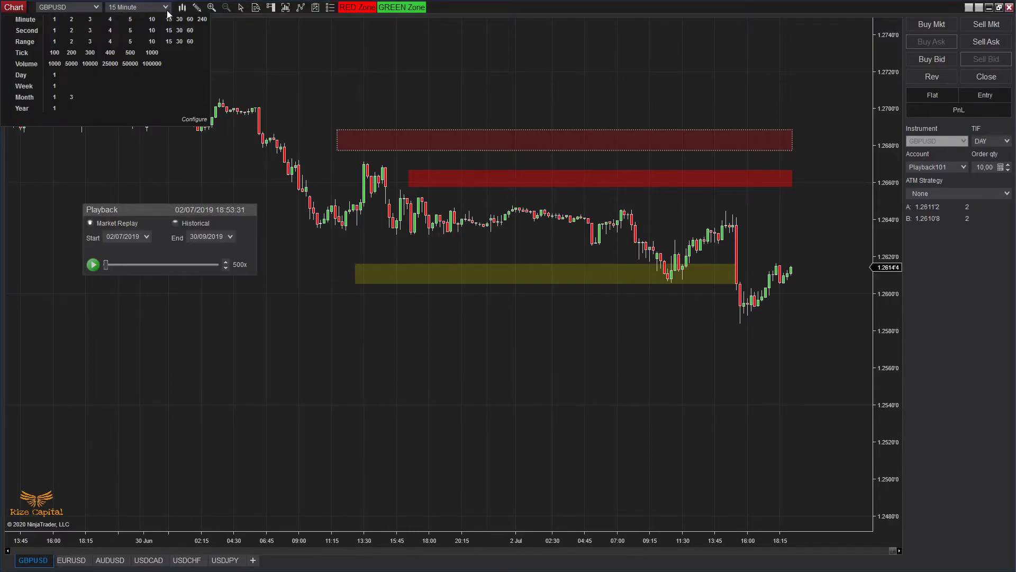
pyautogui.click(203, 20)
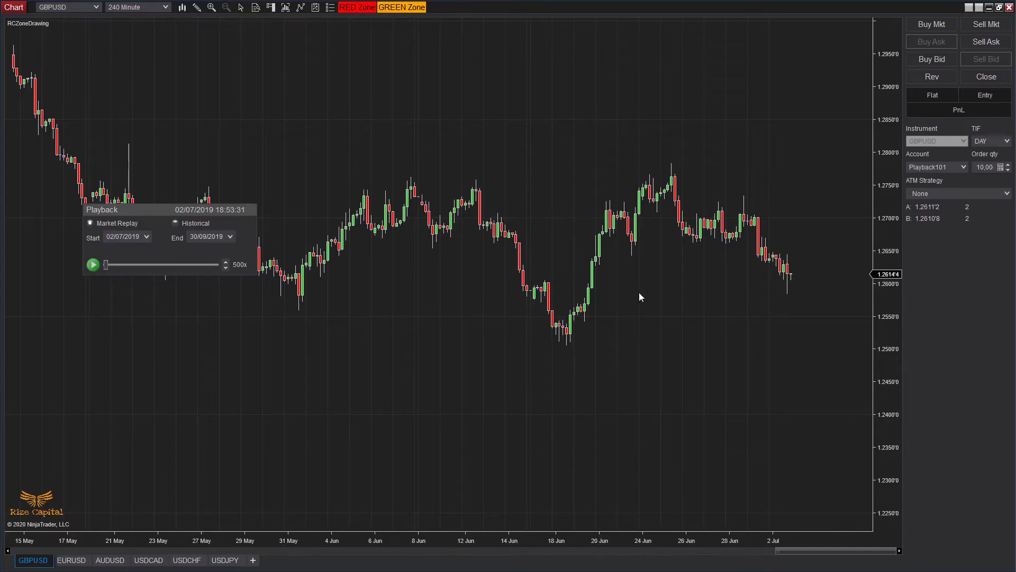
pyautogui.moveTo(687, 300); pyautogui.dragTo(690, 313)
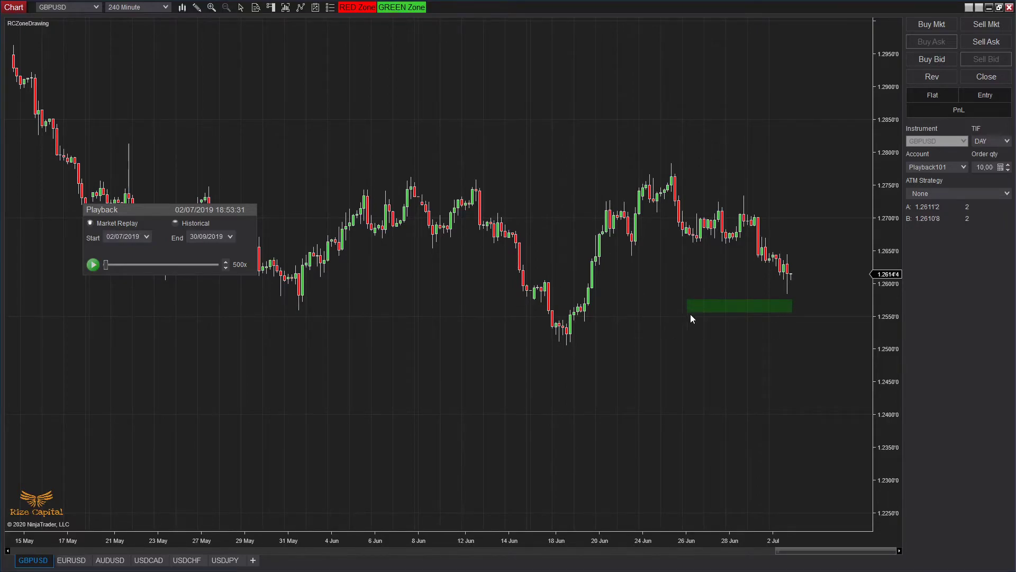
# Step: Draw a red supply zone on the 240-minute chart and return to 15-minute bars
pyautogui.click(358, 7)
pyautogui.moveTo(773, 245); pyautogui.dragTo(773, 244)
pyautogui.click(151, 8)
pyautogui.click(170, 19)
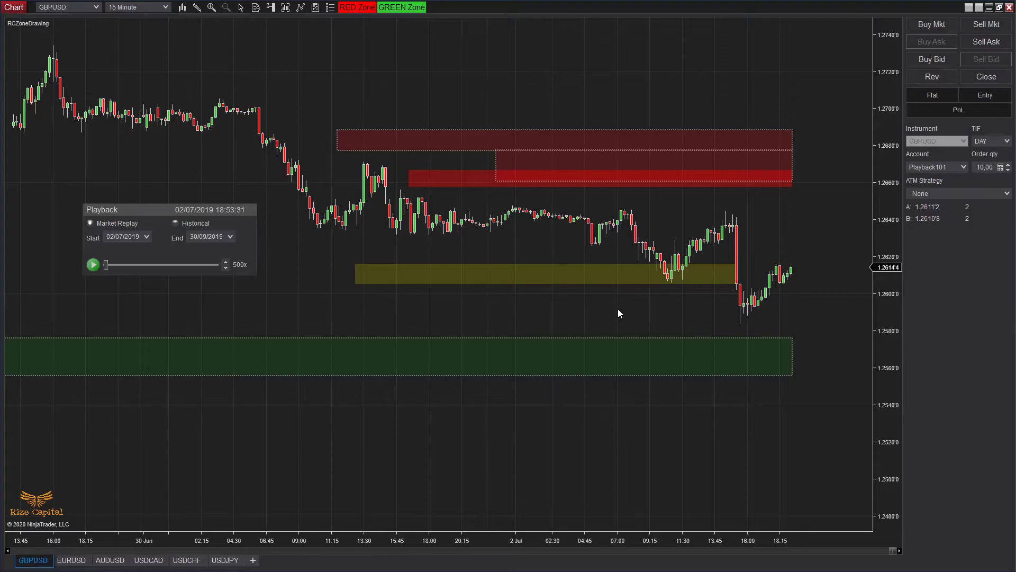
pyautogui.click(163, 10)
# Step: On EURUSD, mark a red supply zone near 1.1315–1.1321 and green demand near 1.1284–1.1290
pyautogui.click(70, 560)
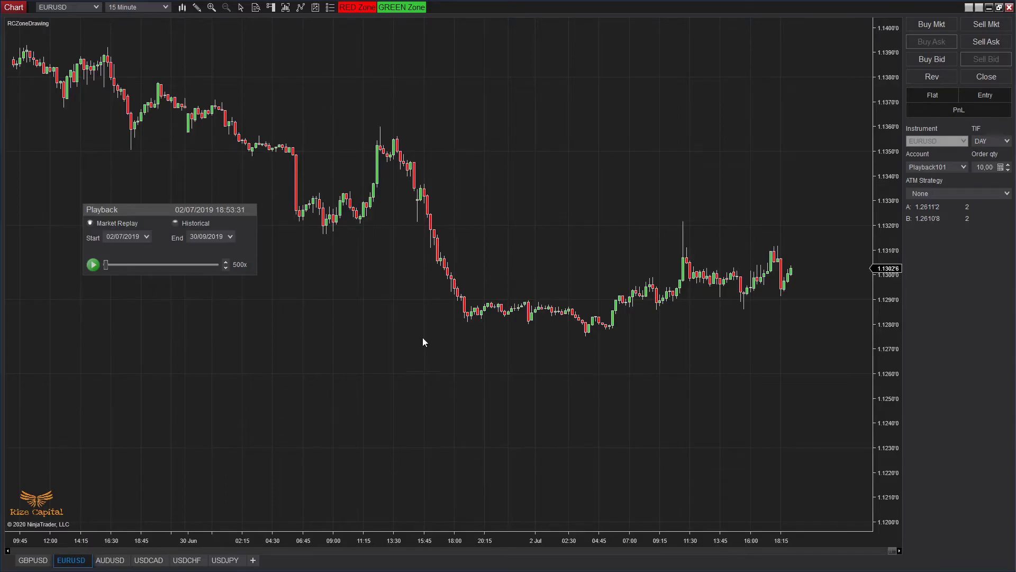
pyautogui.rightClick(529, 183)
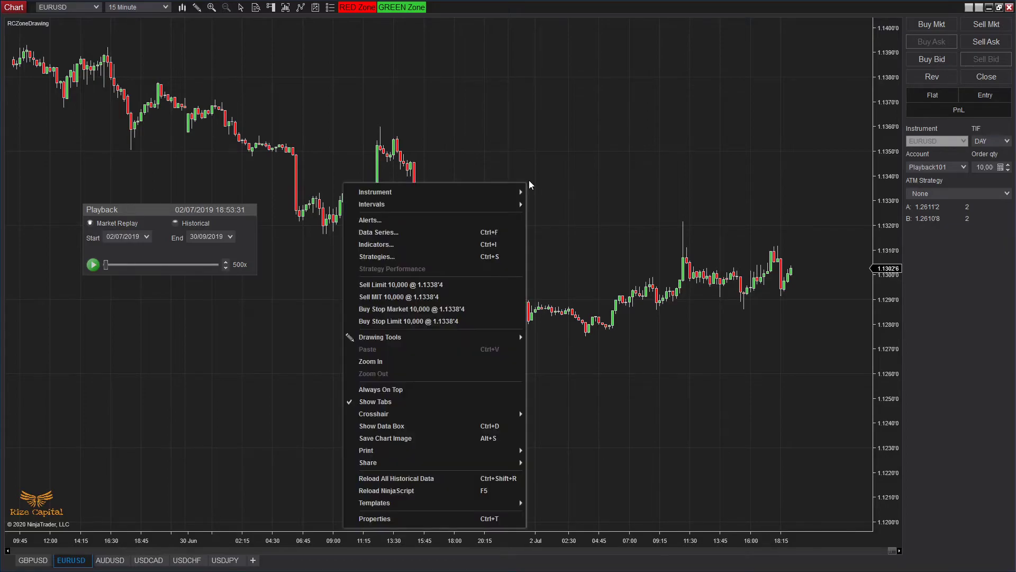
pyautogui.click(627, 210)
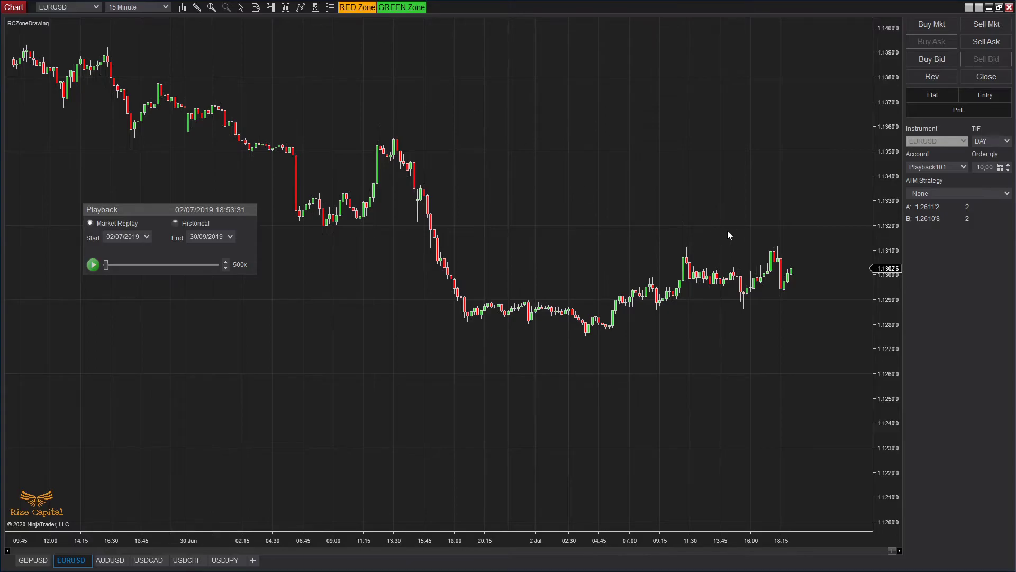
pyautogui.moveTo(720, 222); pyautogui.dragTo(713, 236)
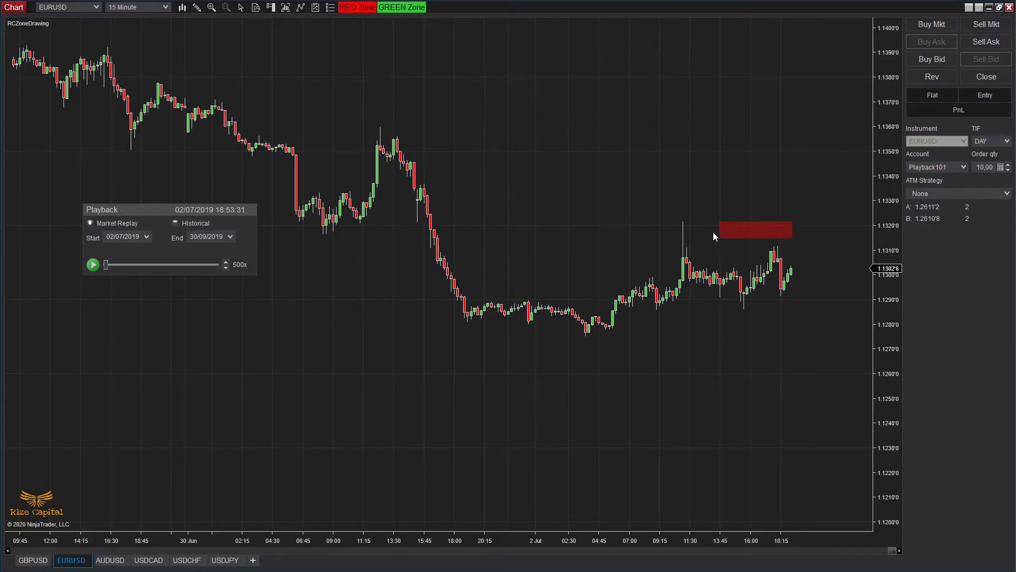
pyautogui.click(421, 8)
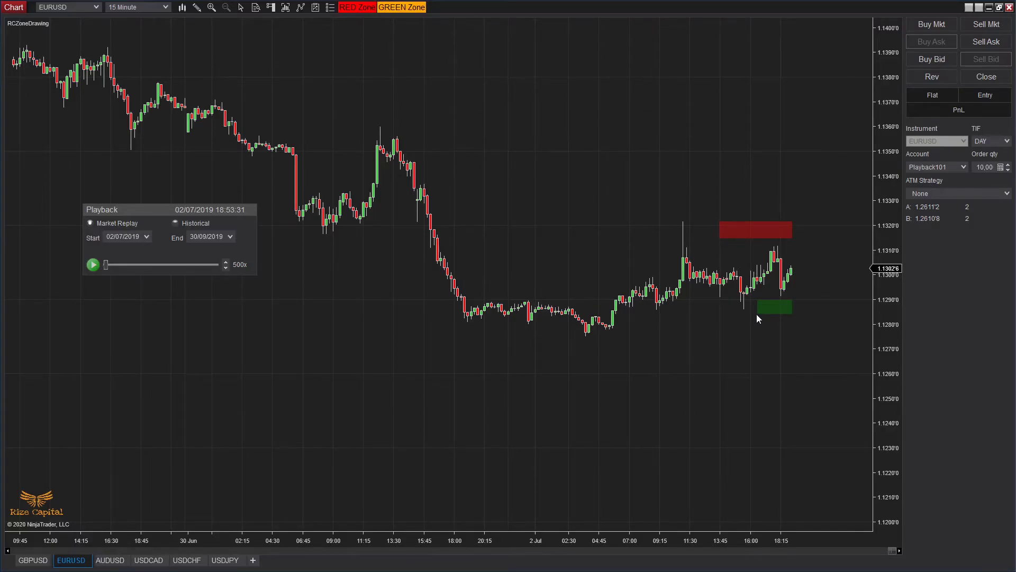
pyautogui.click(162, 9)
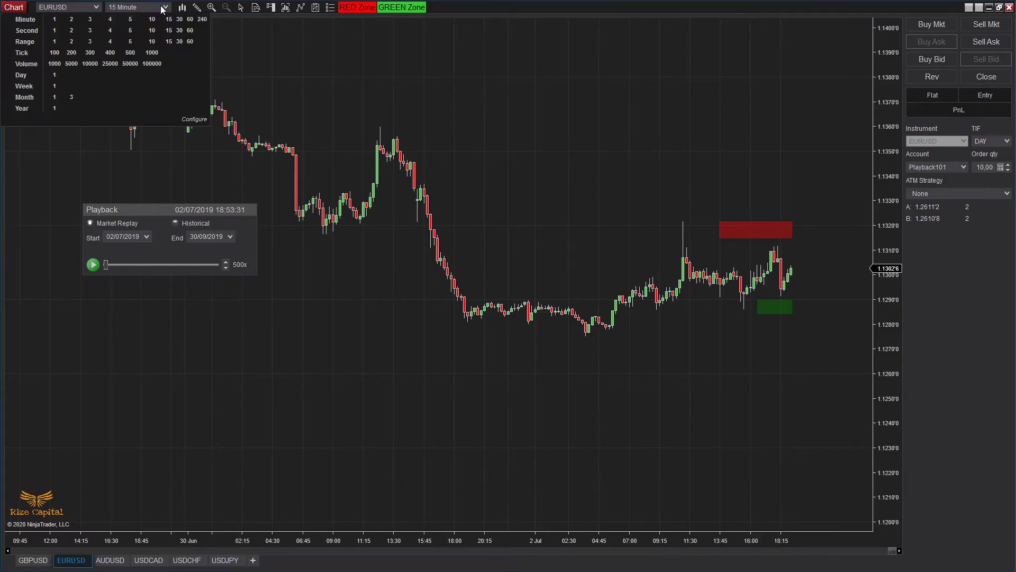
# Step: On 60-minute EURUSD bars, add a red supply zone and a green demand zone, then switch to 15-minute bars
pyautogui.click(190, 20)
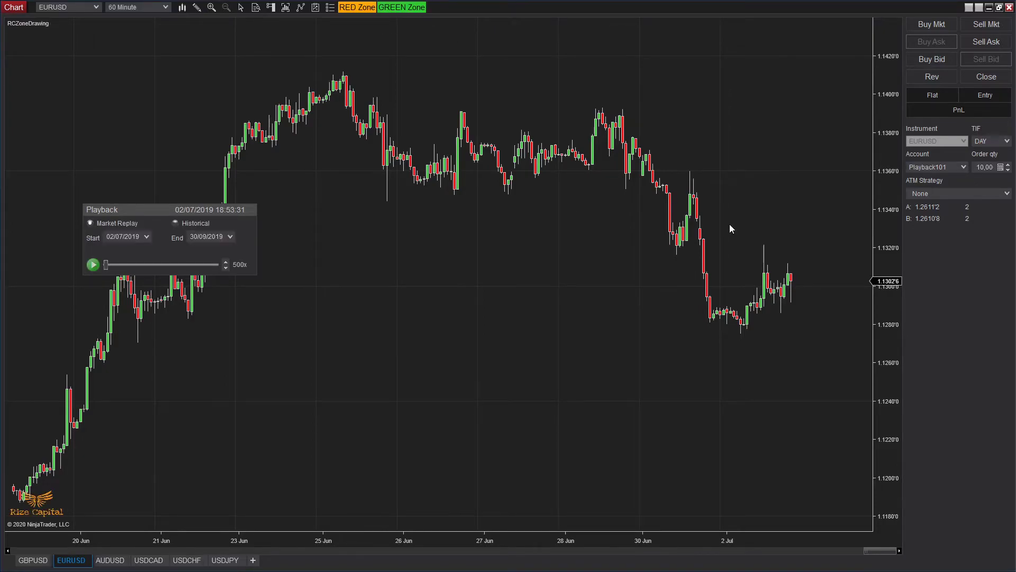
pyautogui.click(776, 254)
pyautogui.click(412, 8)
pyautogui.moveTo(754, 319); pyautogui.dragTo(755, 335)
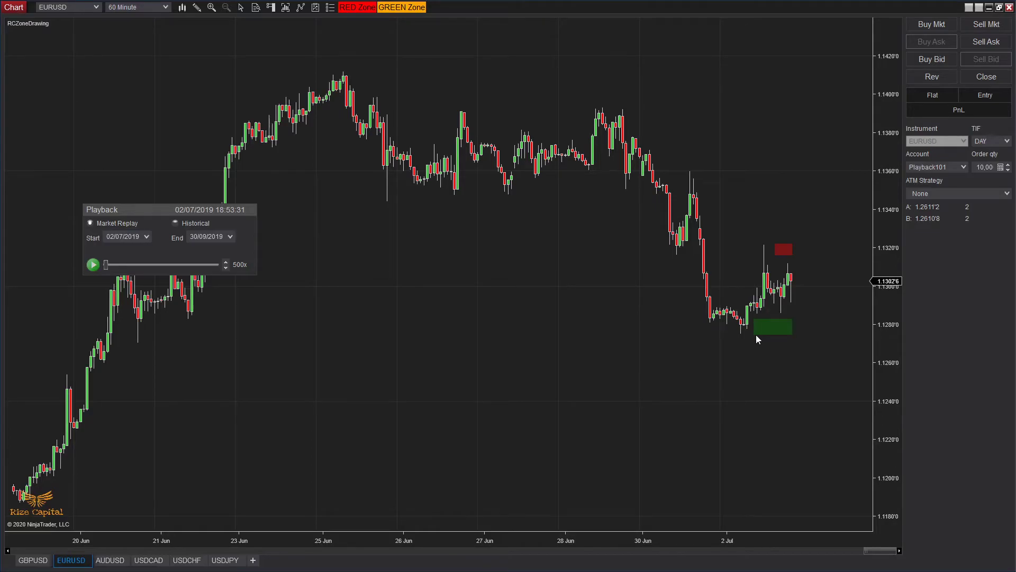
pyautogui.click(150, 7)
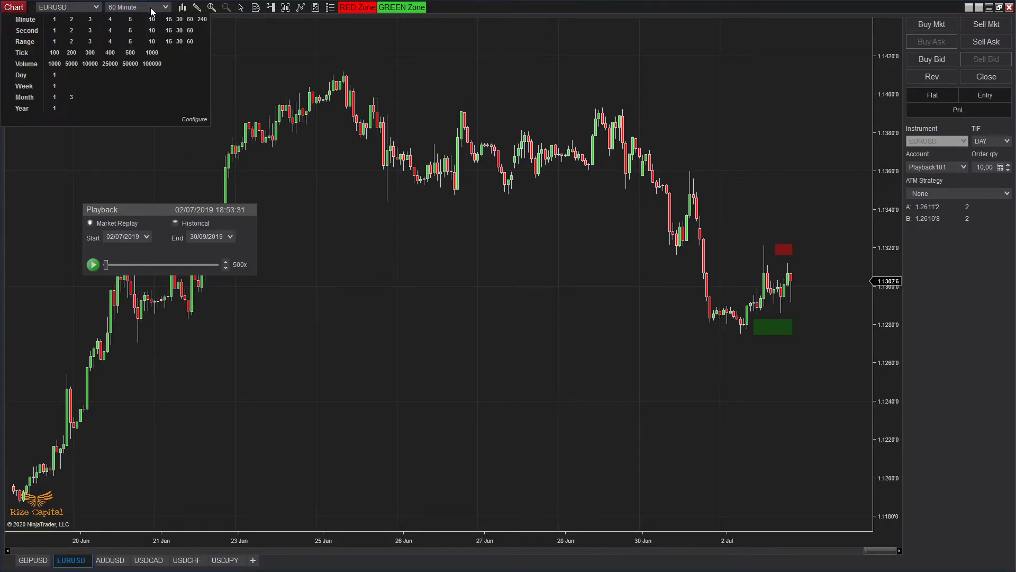
pyautogui.click(169, 19)
# Step: Flip between the GBPUSD and EURUSD 15-minute charts to compare their zones
pyautogui.click(27, 561)
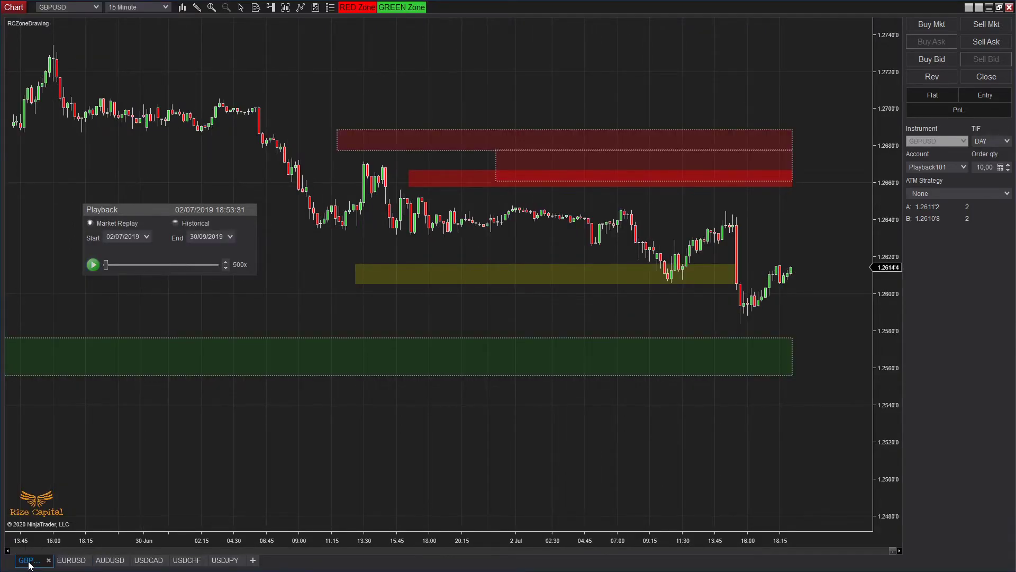
pyautogui.click(68, 561)
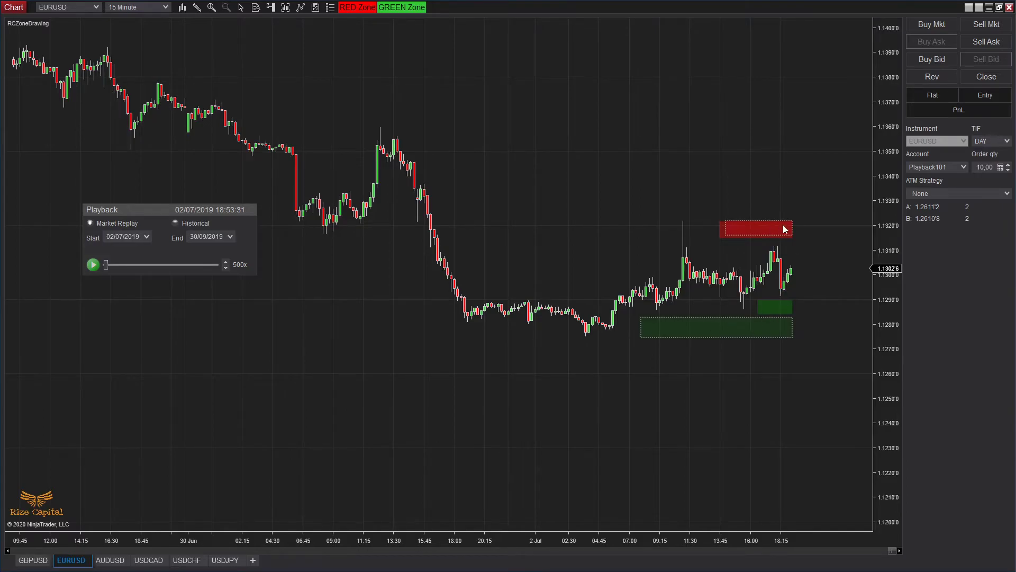
pyautogui.click(24, 561)
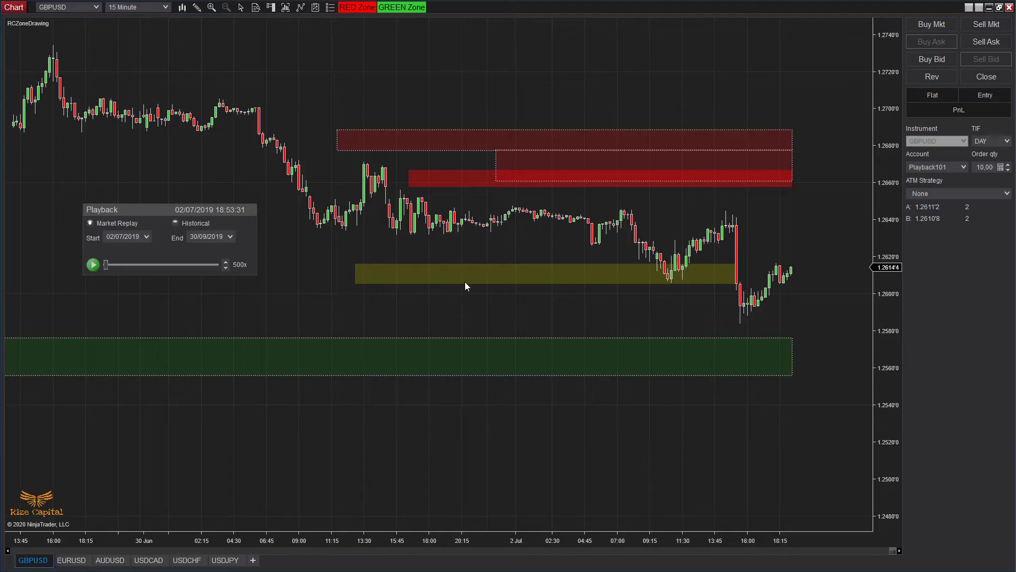
pyautogui.click(71, 560)
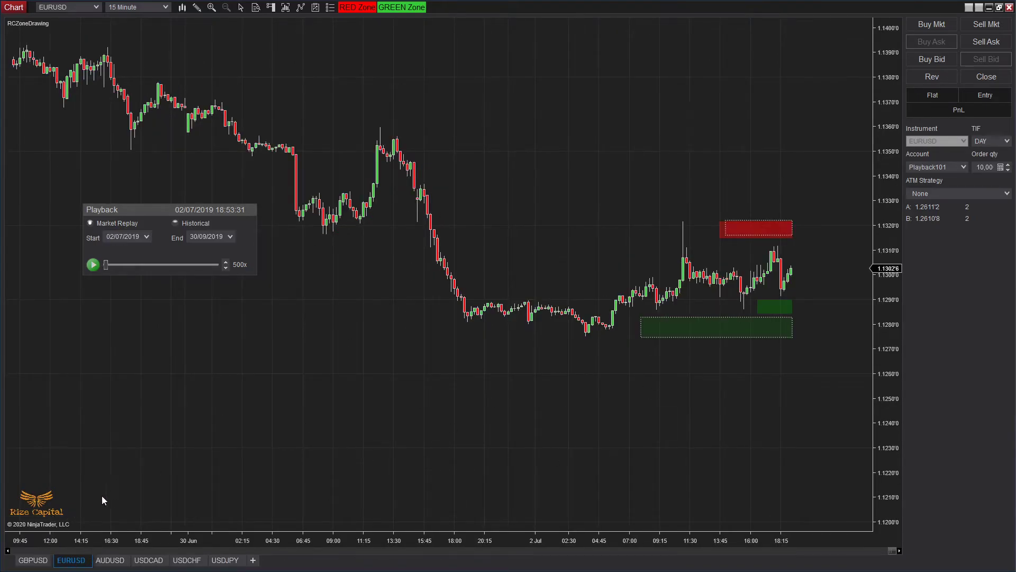
# Step: Start market replay on the GBPUSD chart at Max speed
pyautogui.click(32, 560)
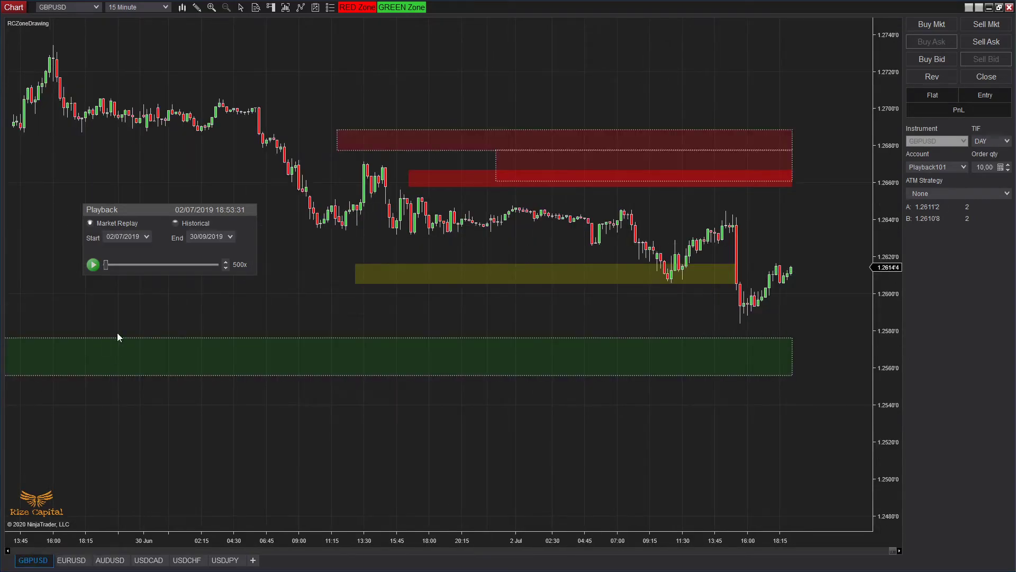
pyautogui.click(94, 264)
pyautogui.click(226, 262)
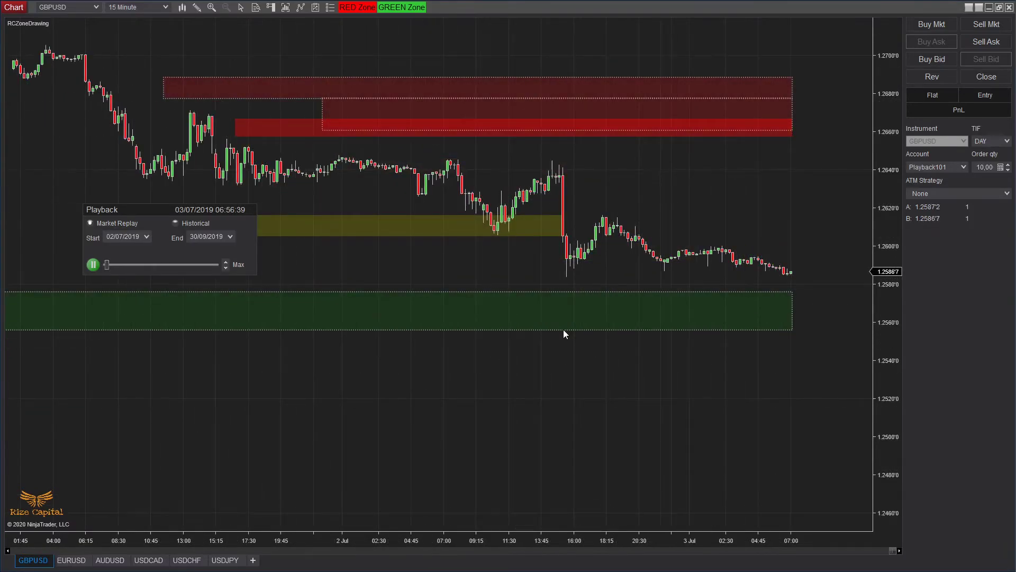
# Step: Pause replay once GBPUSD tests the green zone, check EURUSD's zones, and return to GBPUSD
pyautogui.click(93, 265)
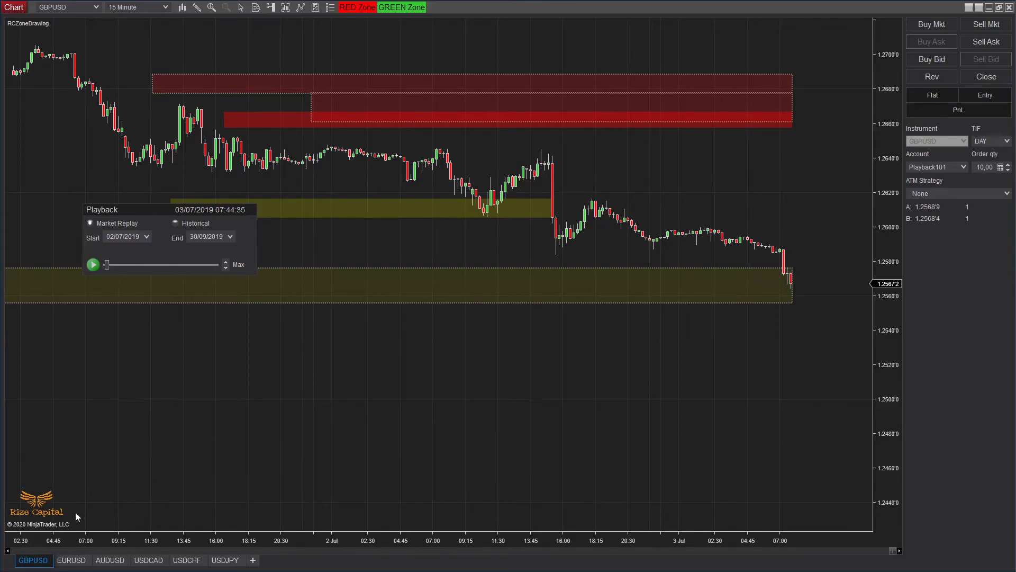
pyautogui.click(71, 560)
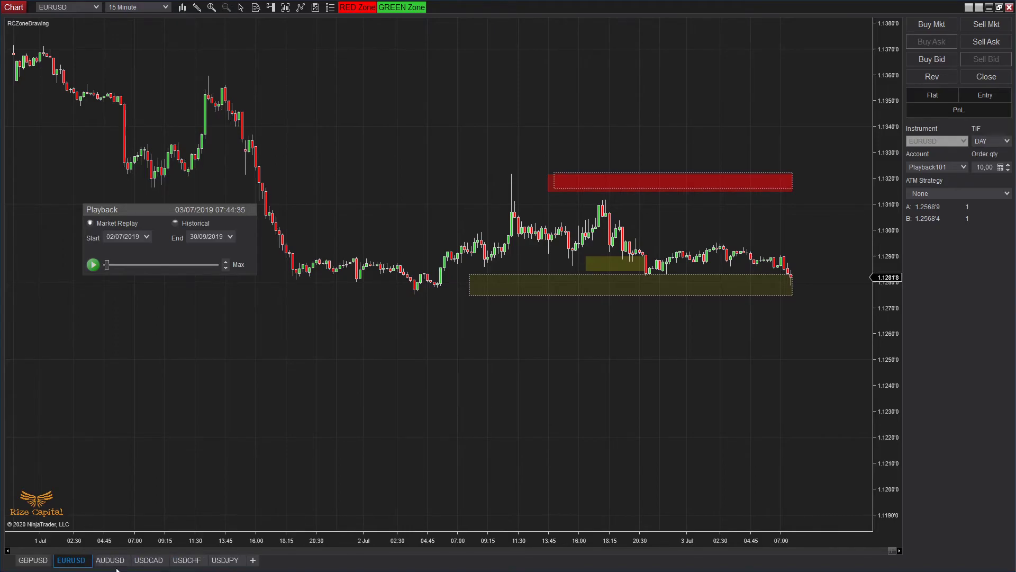
pyautogui.click(31, 561)
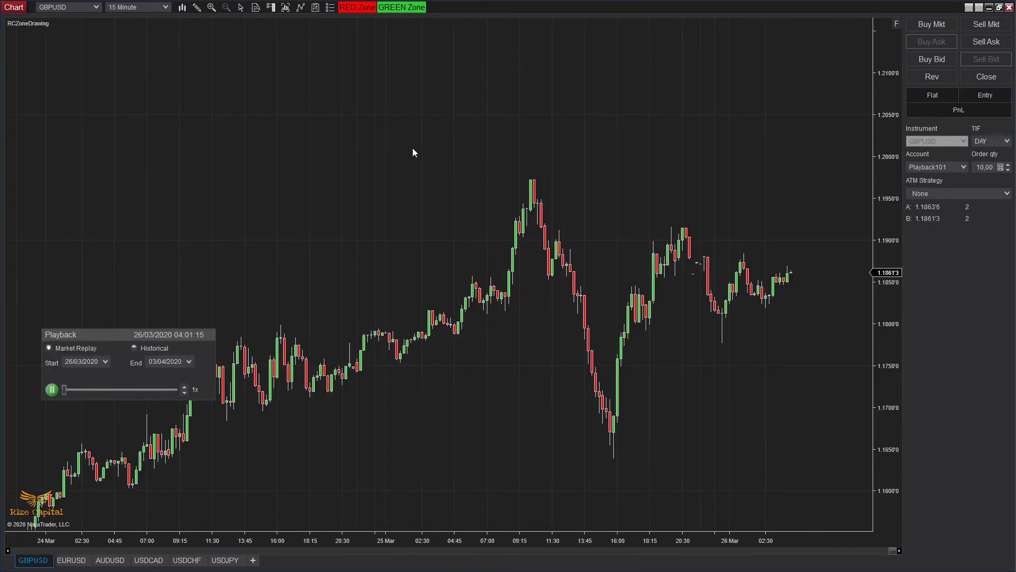
# Step: Open the RCZoneDrawing indicator settings and keep Green as the demand zone colour
pyautogui.rightClick(413, 153)
pyautogui.click(349, 224)
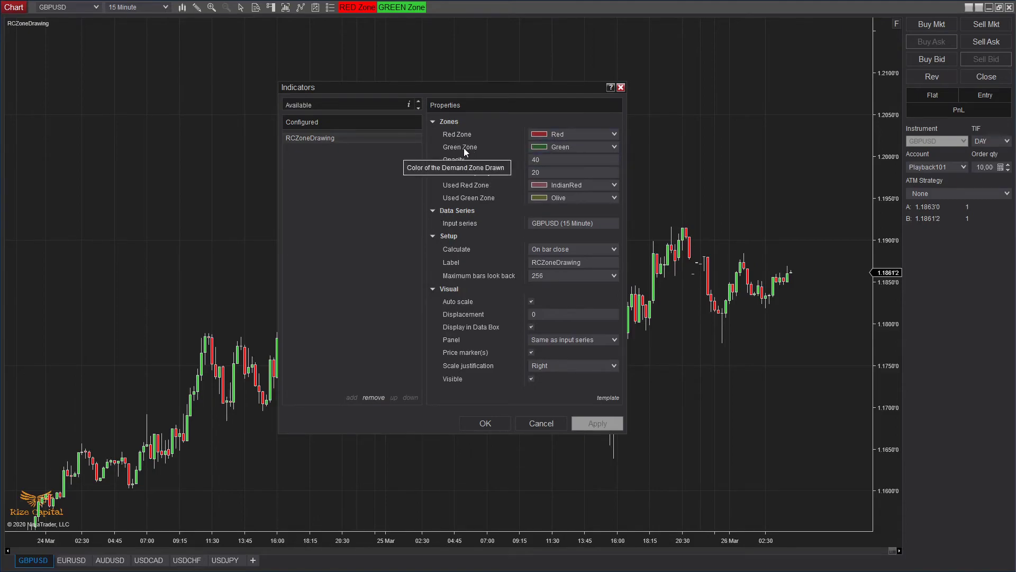
pyautogui.click(576, 148)
pyautogui.click(576, 147)
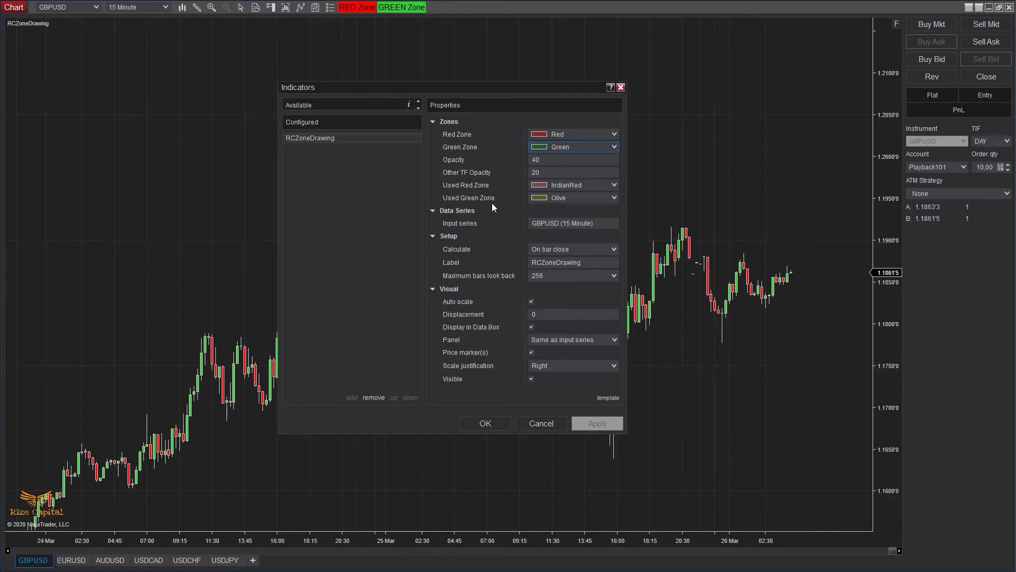
# Step: Leave the used-zone colours as IndianRed for tested supply and Olive for tested demand
pyautogui.click(596, 185)
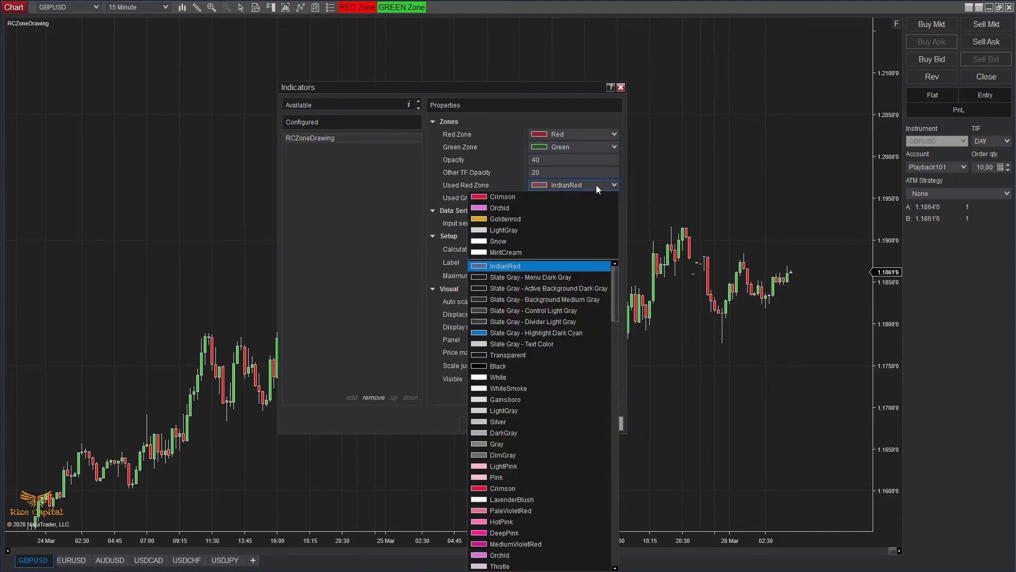
pyautogui.click(596, 185)
pyautogui.click(585, 195)
pyautogui.click(585, 198)
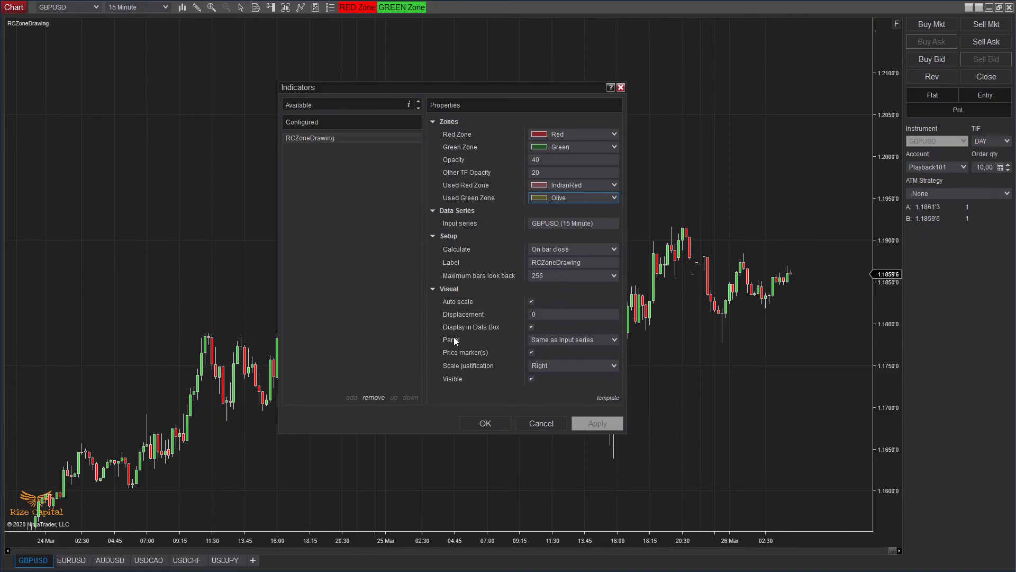
# Step: Close the Indicators dialog with OK and place a red supply zone above latest EURUSD prices
pyautogui.click(485, 423)
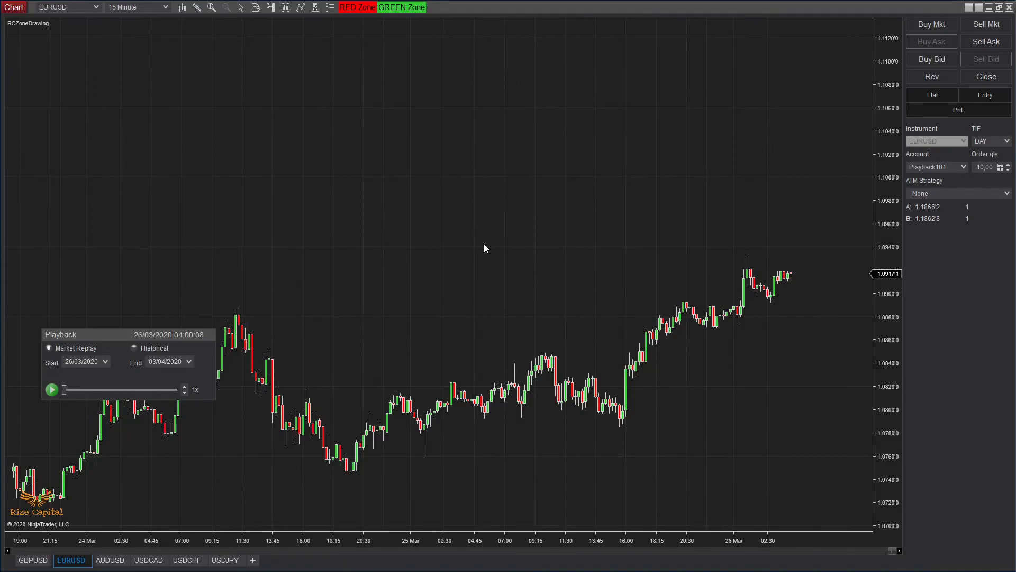
pyautogui.click(356, 6)
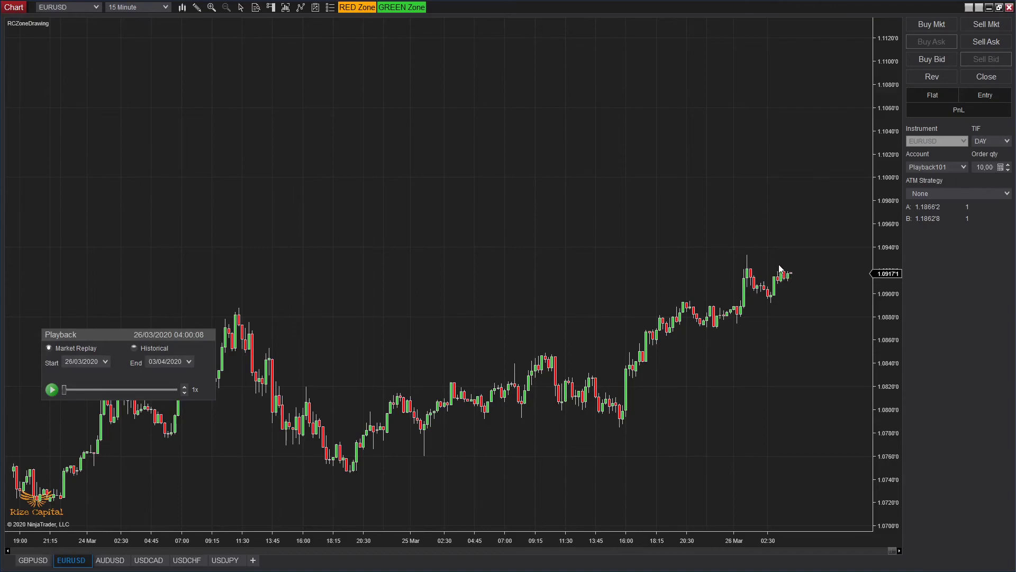
pyautogui.click(748, 228)
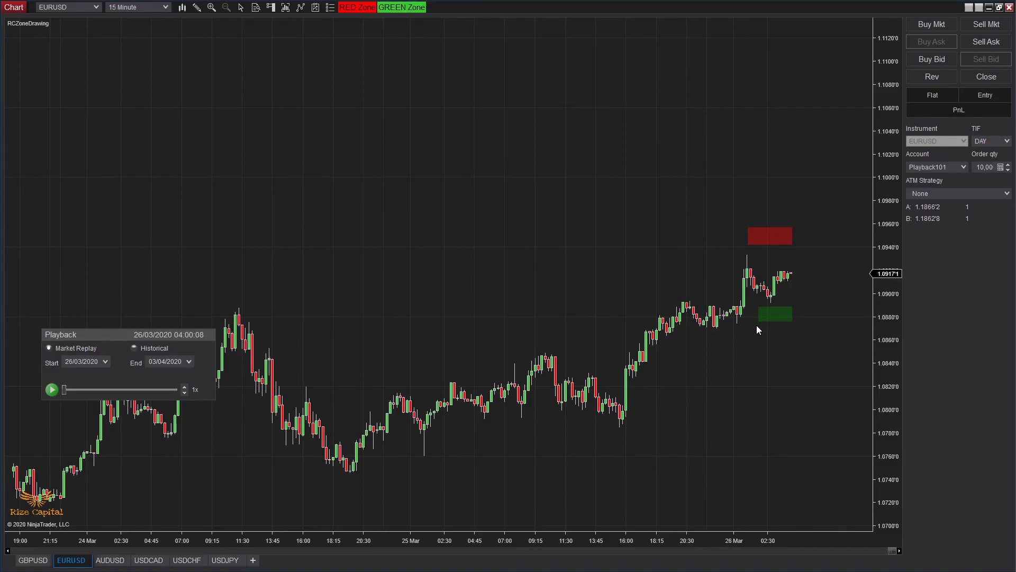
# Step: Delete the red supply zone and the green demand zone from the EURUSD chart
pyautogui.rightClick(780, 233)
pyautogui.click(749, 245)
pyautogui.rightClick(774, 315)
pyautogui.click(760, 326)
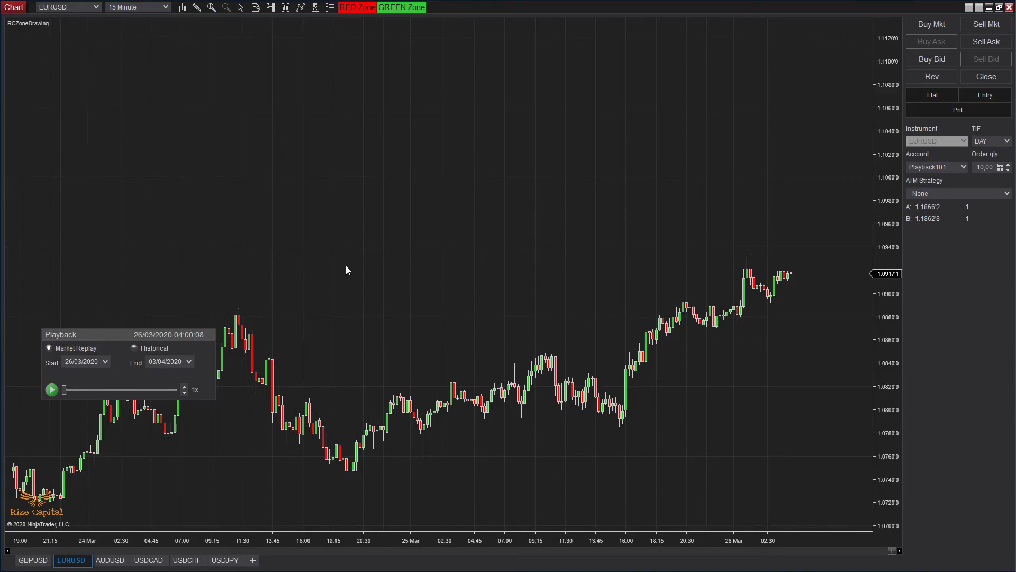
# Step: Resume market replay and place a new green zone just above current EURUSD price
pyautogui.click(51, 390)
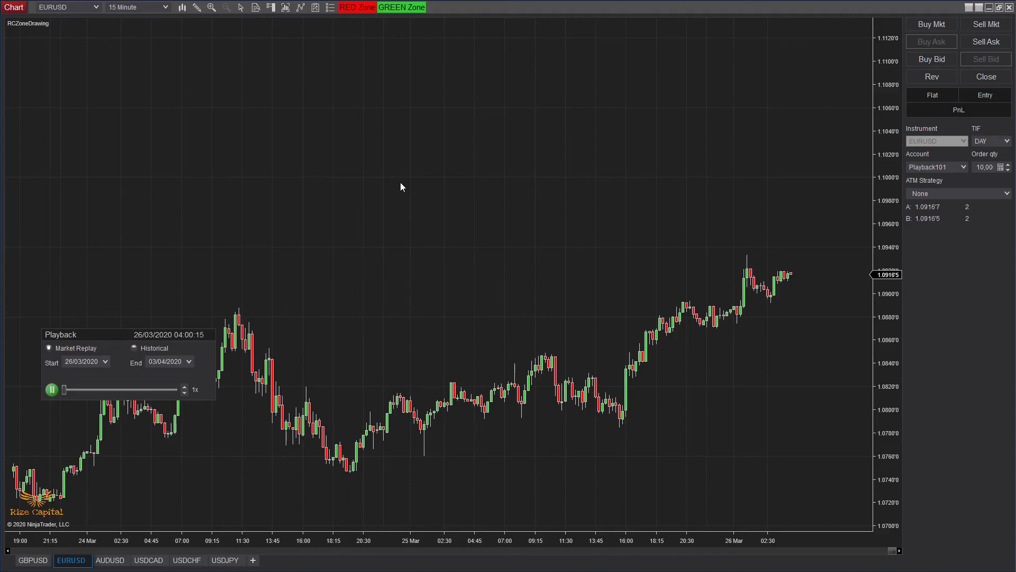
pyautogui.click(405, 11)
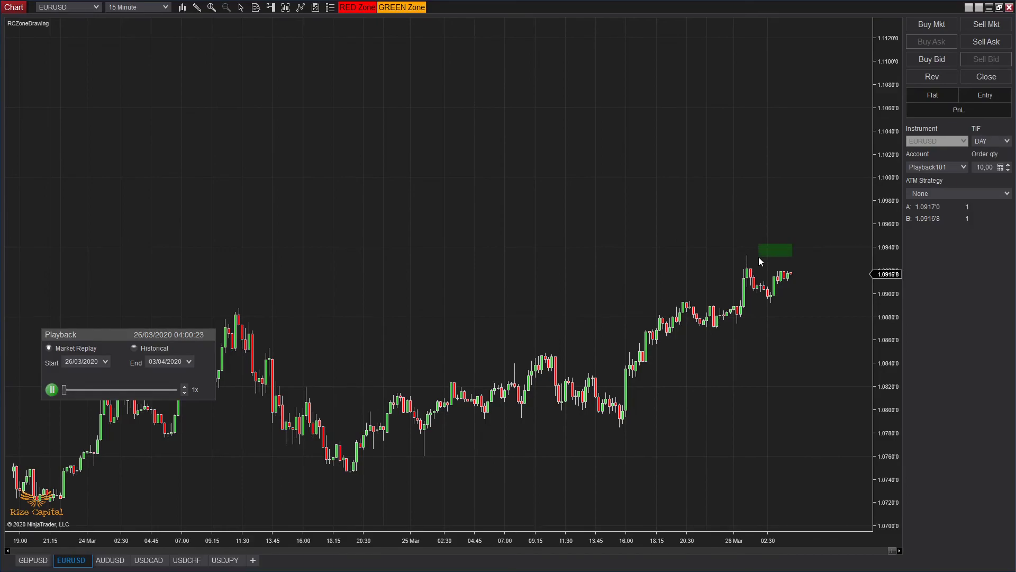
pyautogui.click(758, 256)
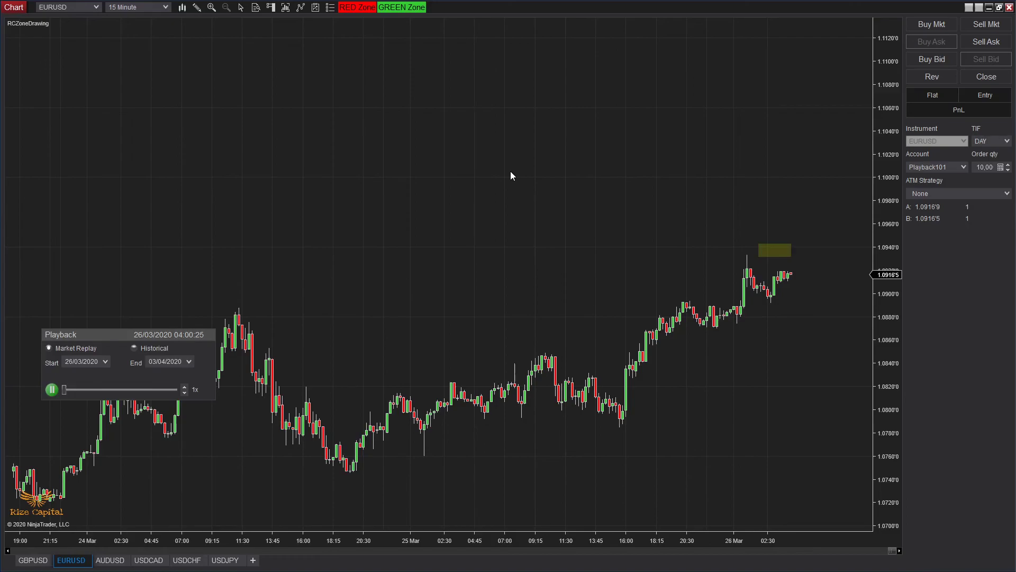